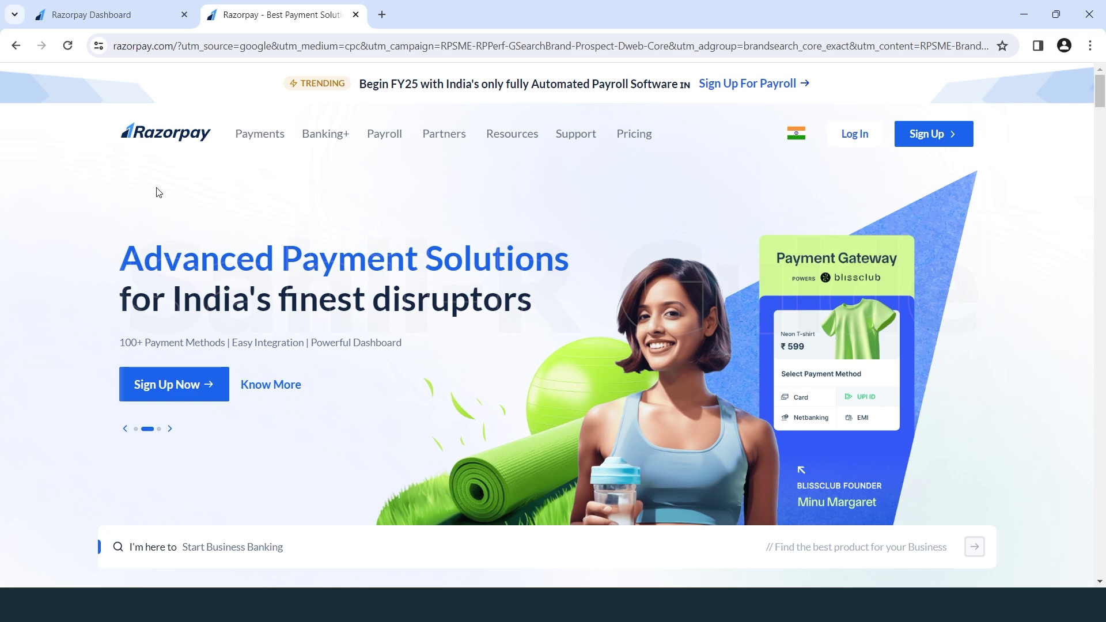
- Switch to the Razorpay Dashboard tab and view the Live/Test mode choices
left_click(130, 11)
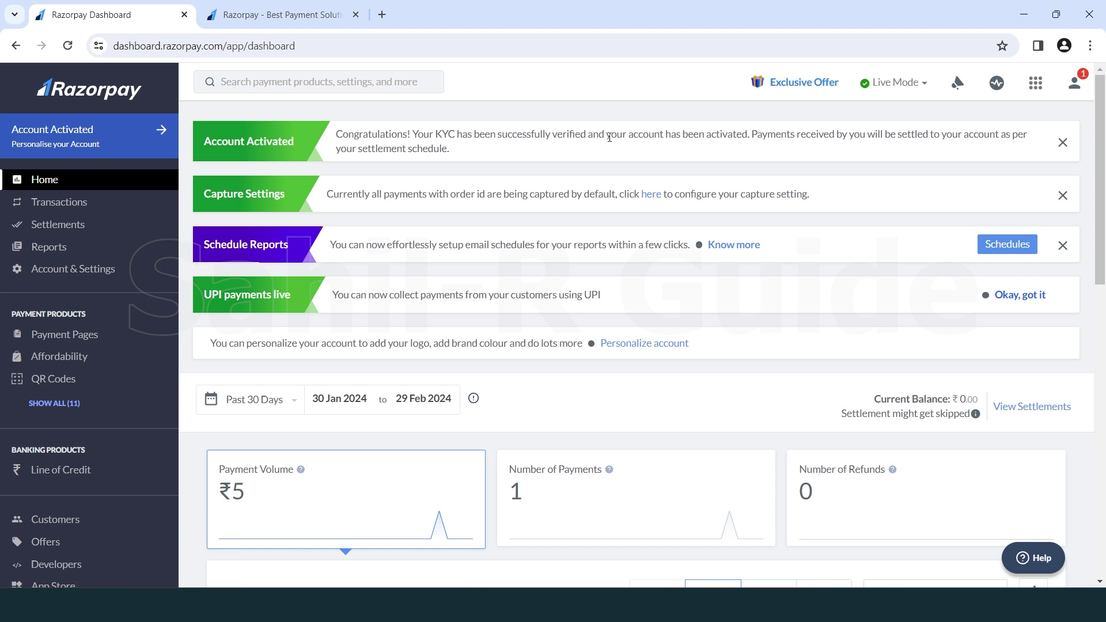
left_click(920, 88)
- Set the dashboard date range to Past 90 Days and open the Settlements page
left_click(920, 87)
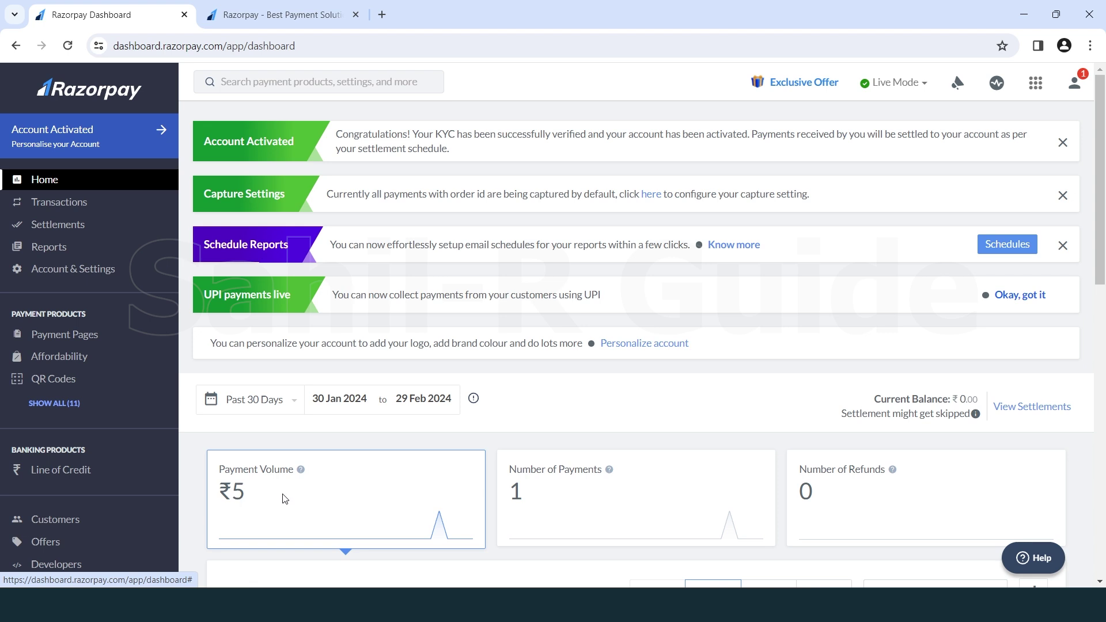
left_click(288, 410)
left_click(252, 491)
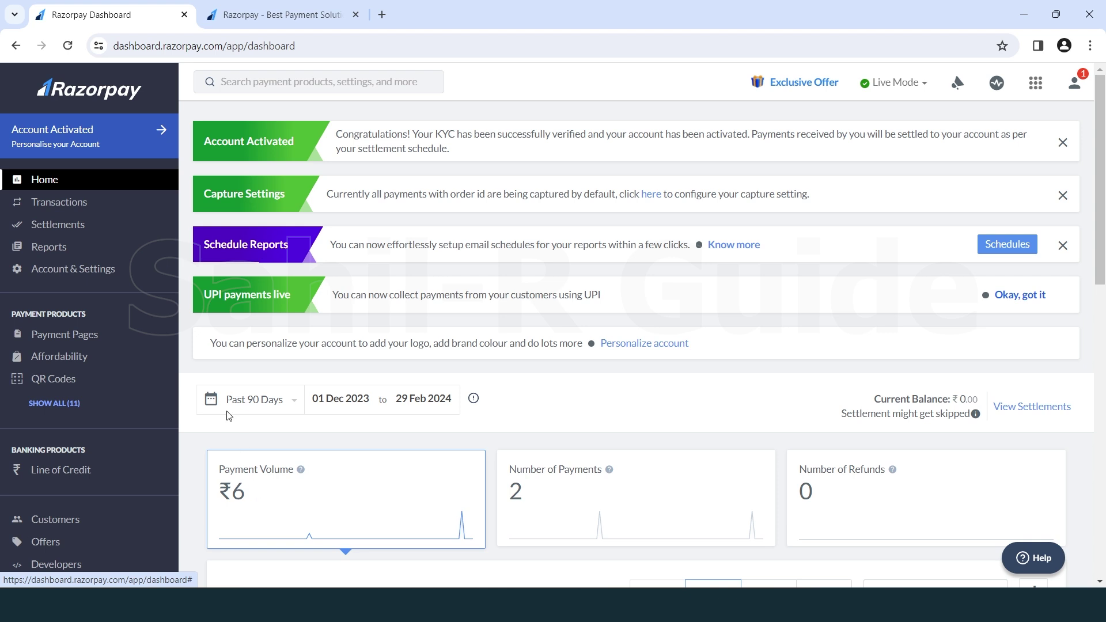
left_click(70, 226)
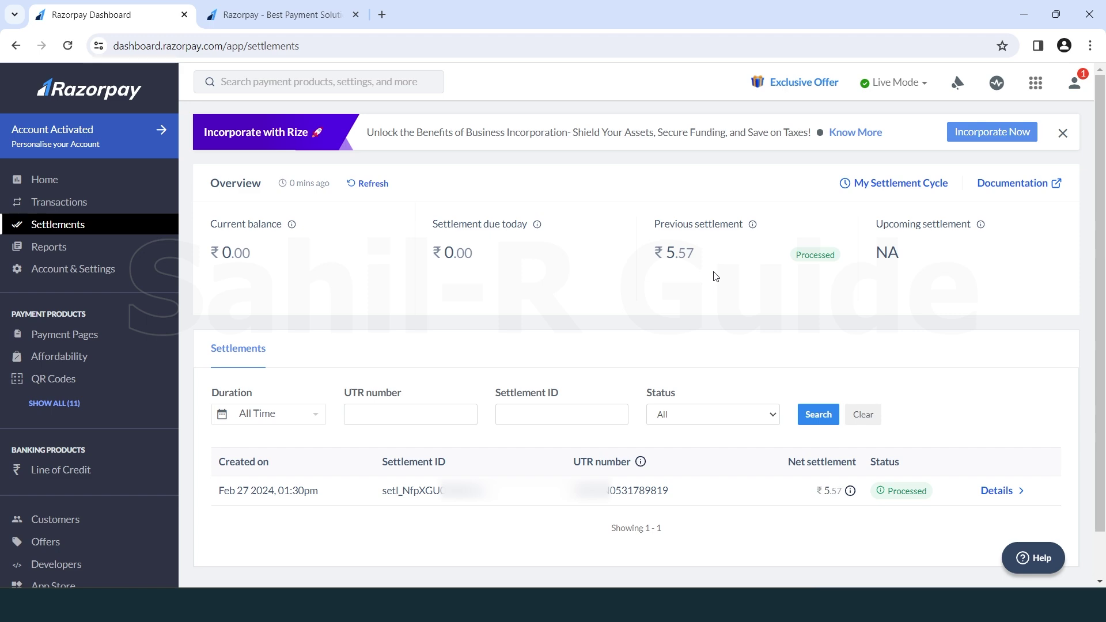
- Switch to the 'Razorpay - Best Payment Solutions' homepage tab
left_click(294, 15)
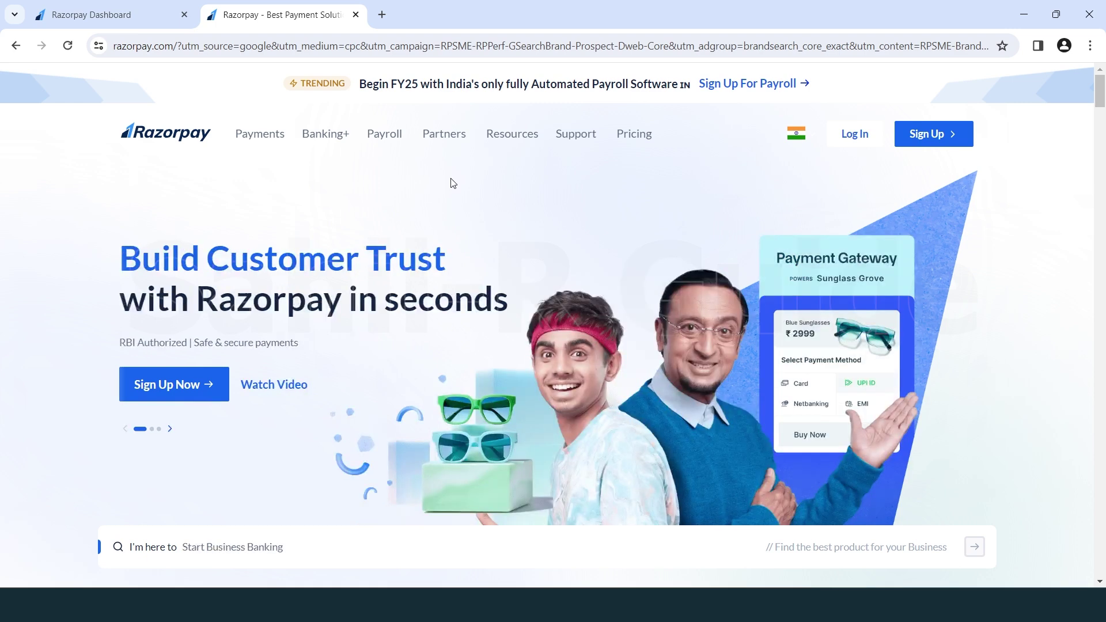
- Open razorpay.com Pricing to see the 2% platform fee and ₹0 set-up fee
left_click(643, 132)
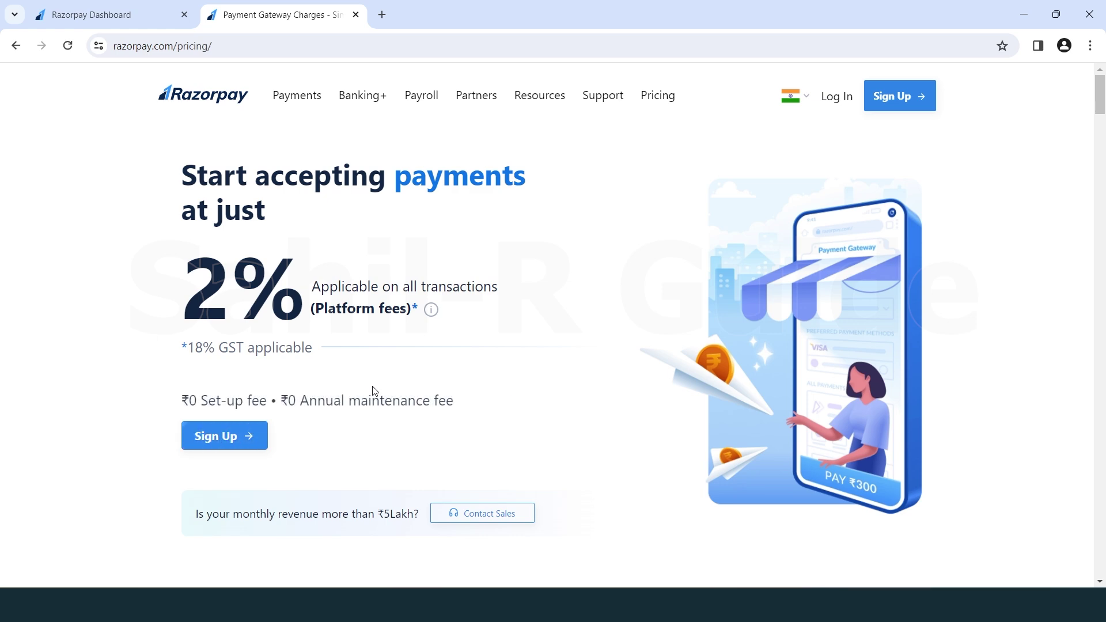
- View International Payments pricing: 3% per card transaction and 1.5% for bank transfers
scroll(371, 390, "down", 6)
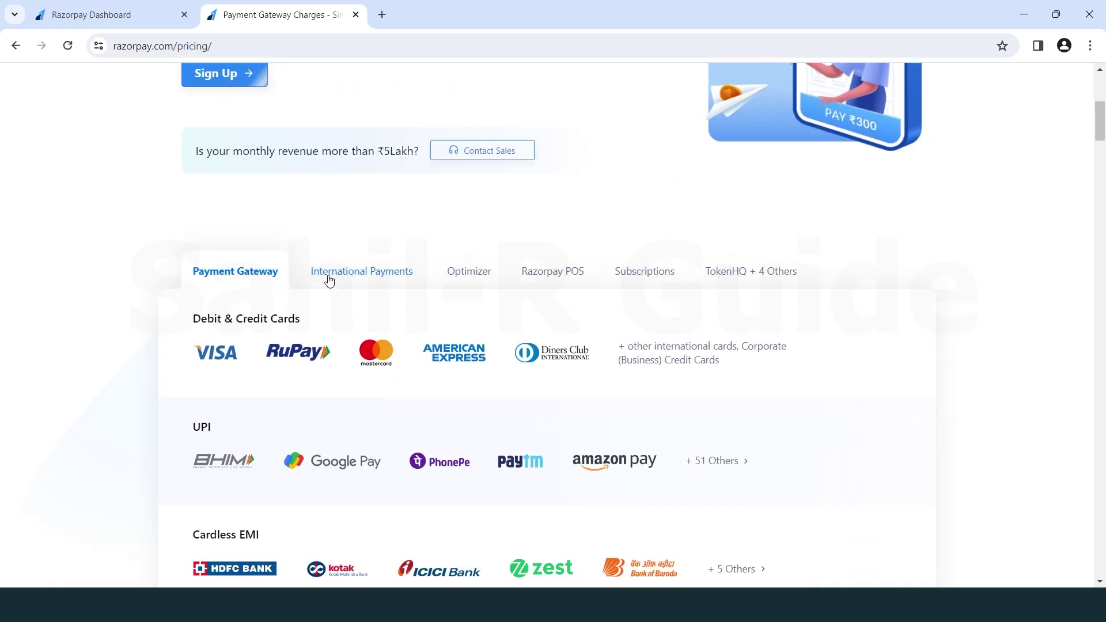
left_click(373, 276)
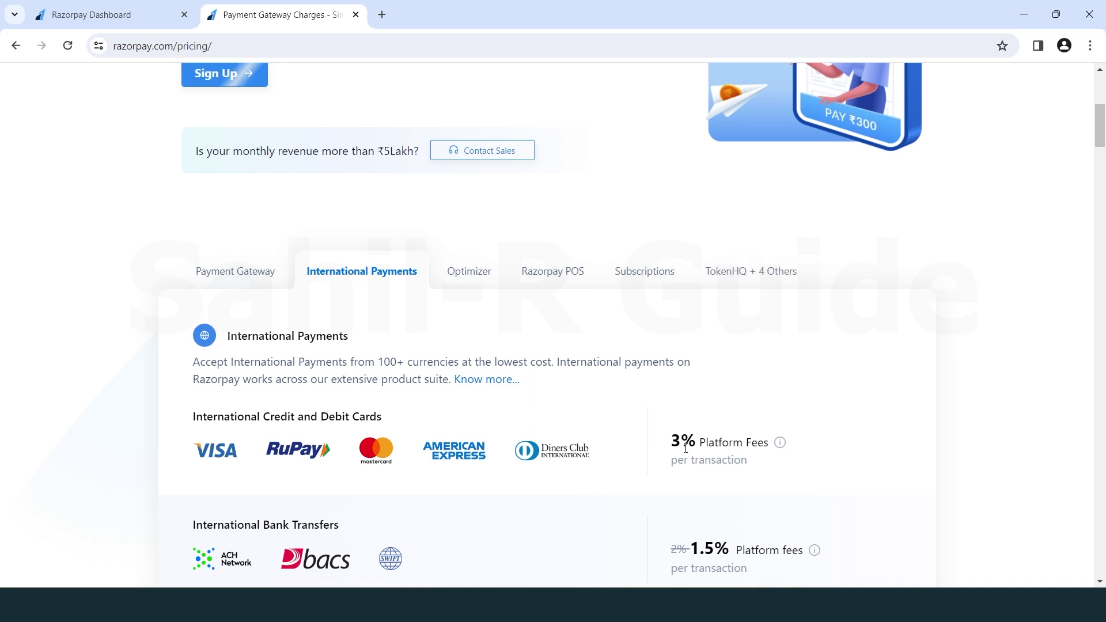
scroll(682, 446, "down", 3)
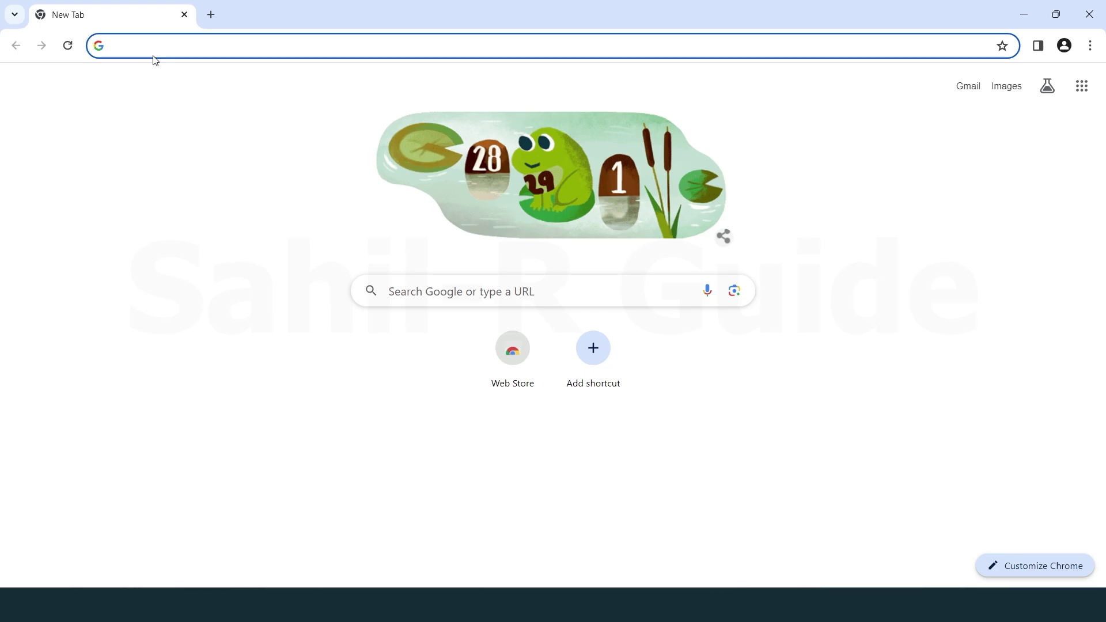
- Rerun the Google search for razorpay and open the Razorpay Payment Gateway result
left_click(176, 50)
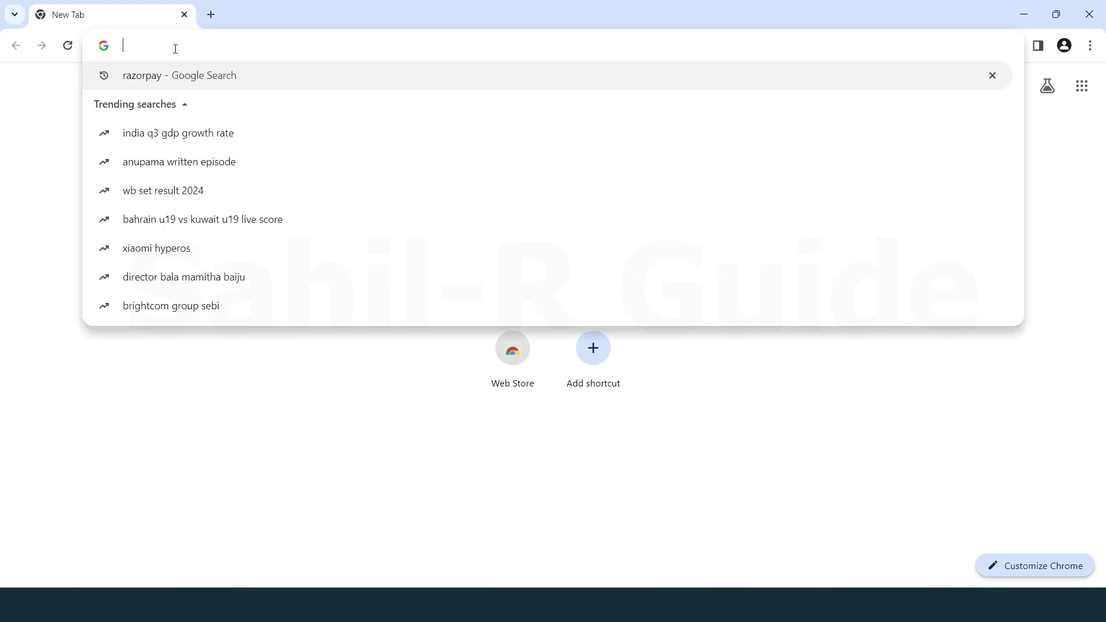
left_click(164, 81)
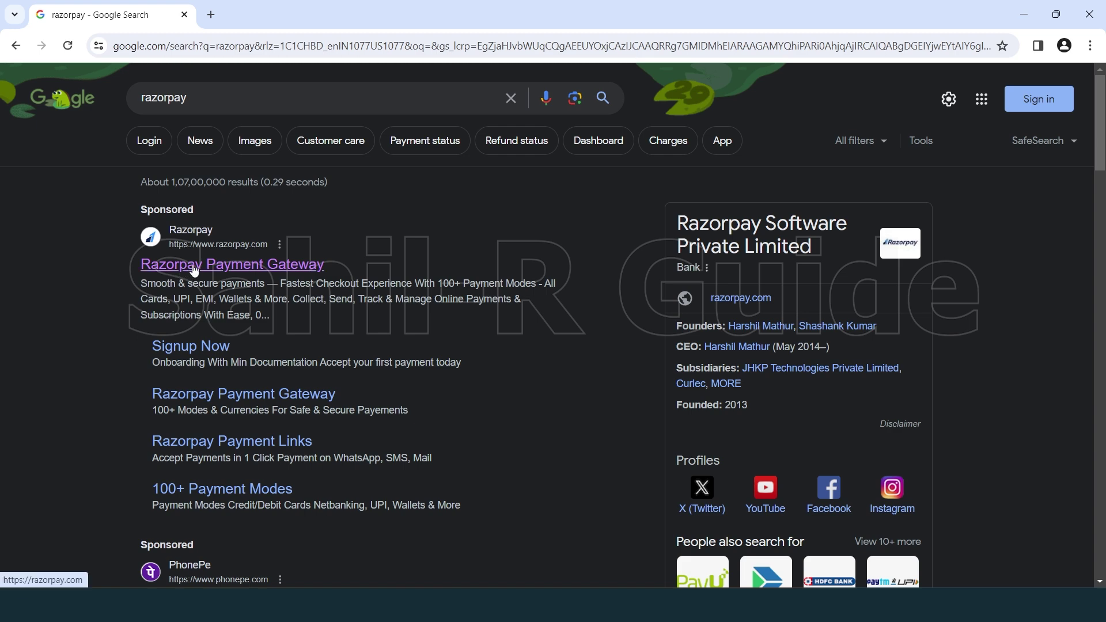
left_click(225, 266)
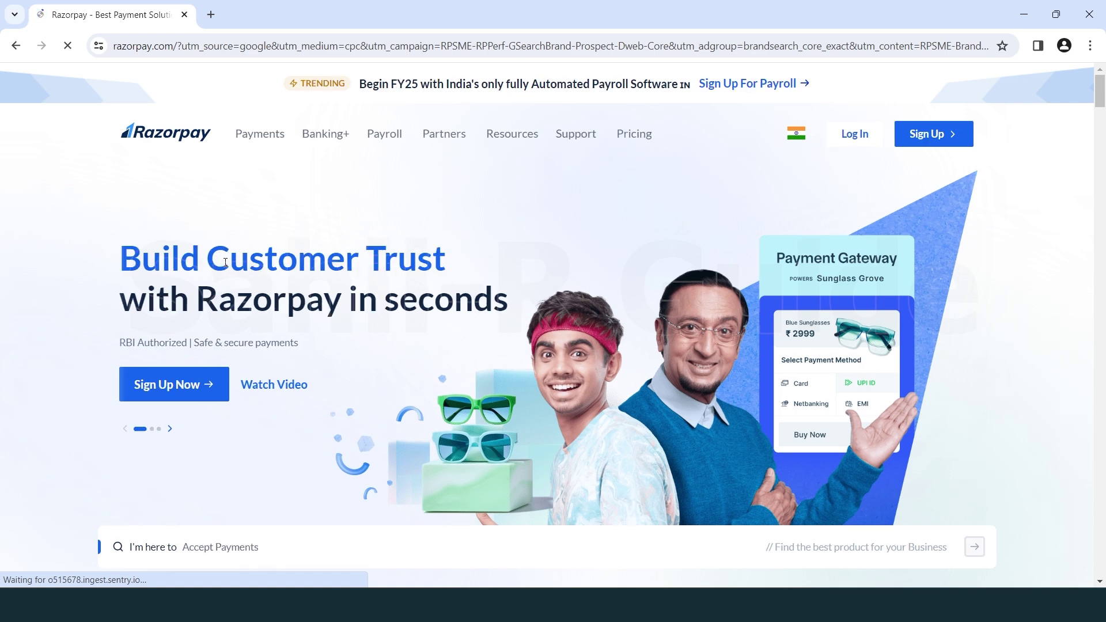
- Sign up with the pasted mobile number, WhatsApp updates unchecked, and request the OTP
left_click(938, 136)
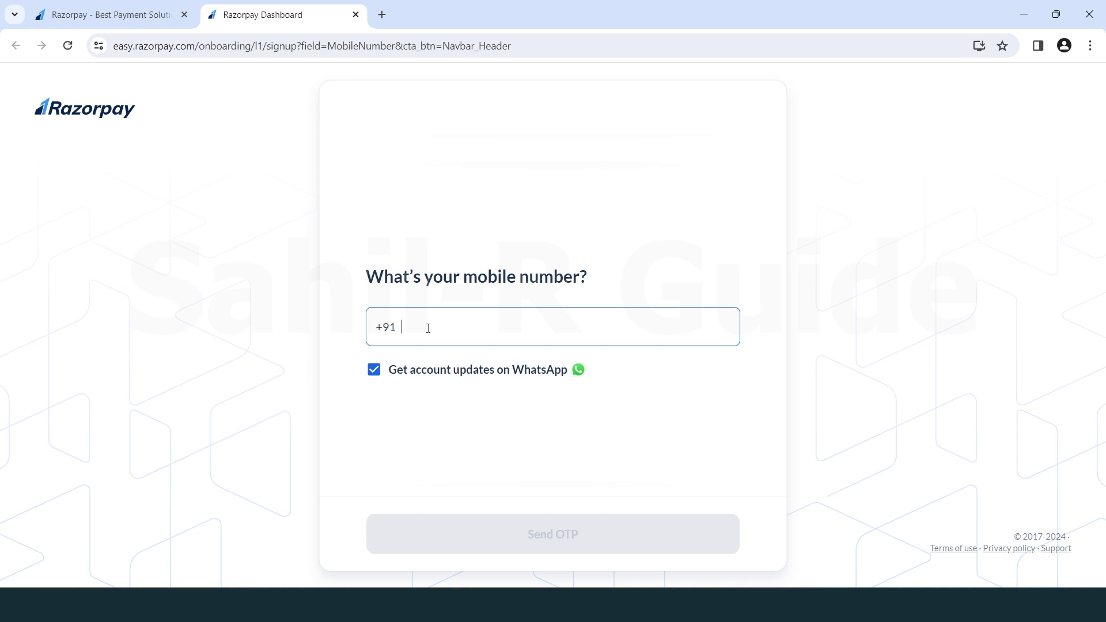
key("ctrl+v")
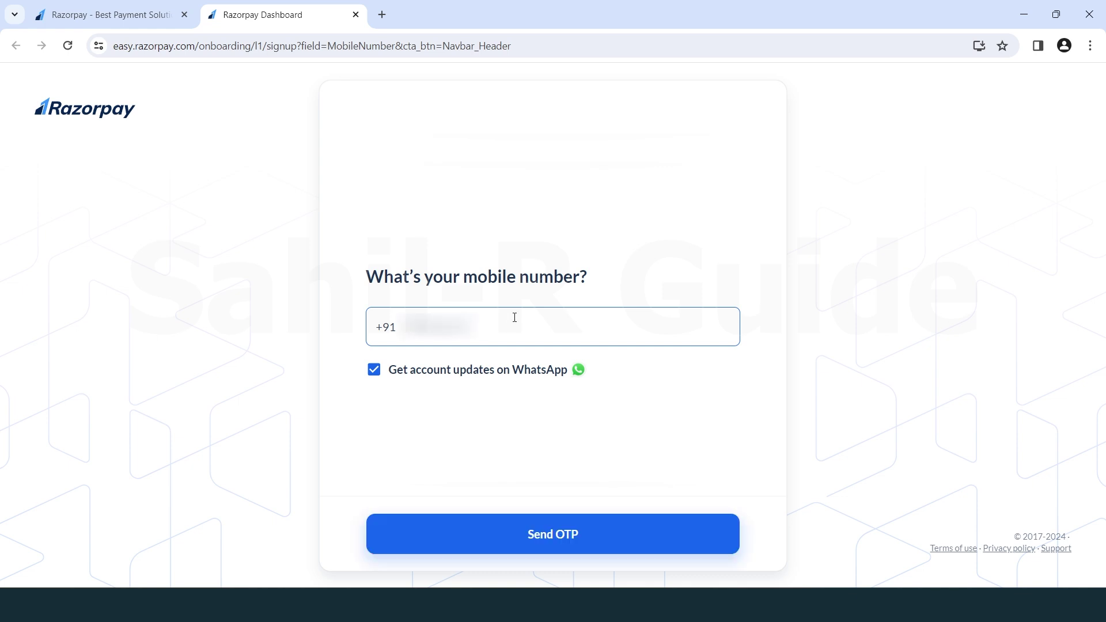
left_click(378, 375)
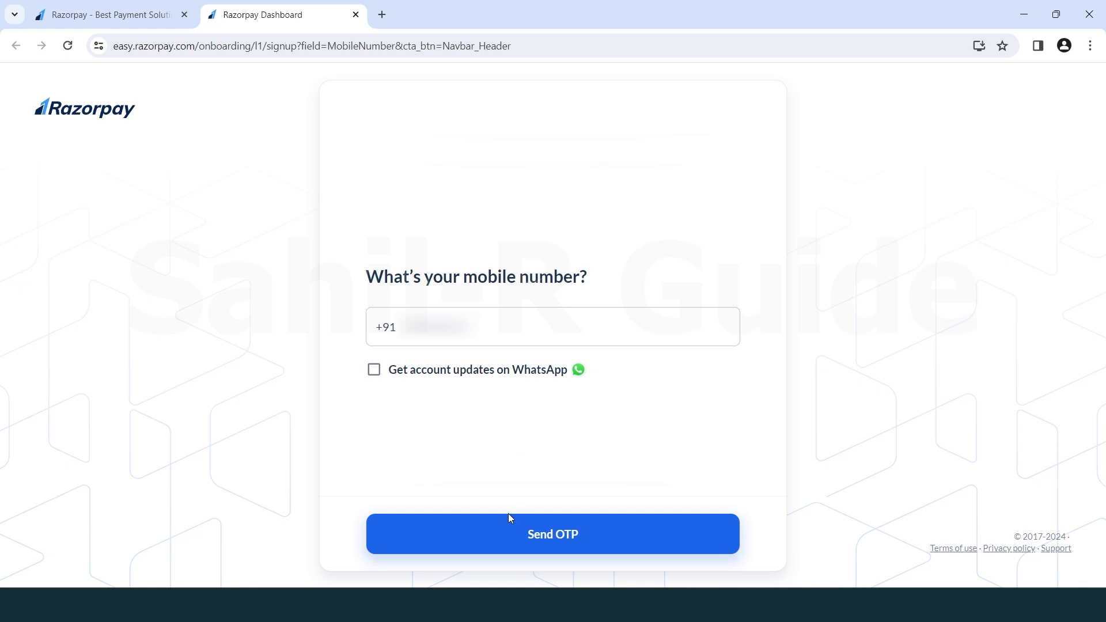
left_click(497, 542)
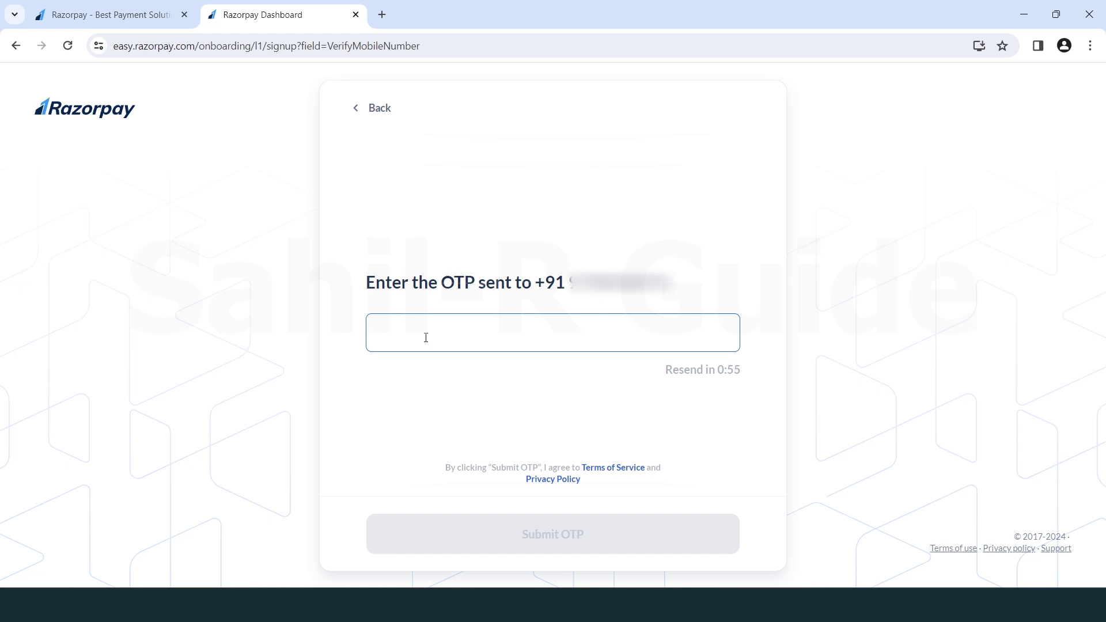
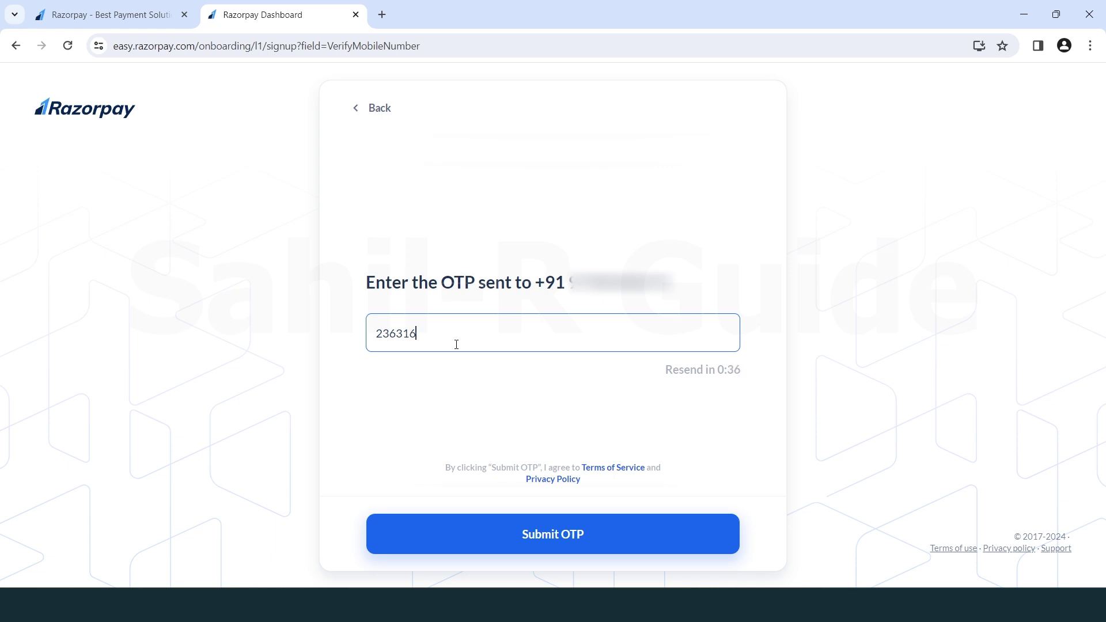
- Verify the number with the received OTP code and enter the user's name
left_click(517, 539)
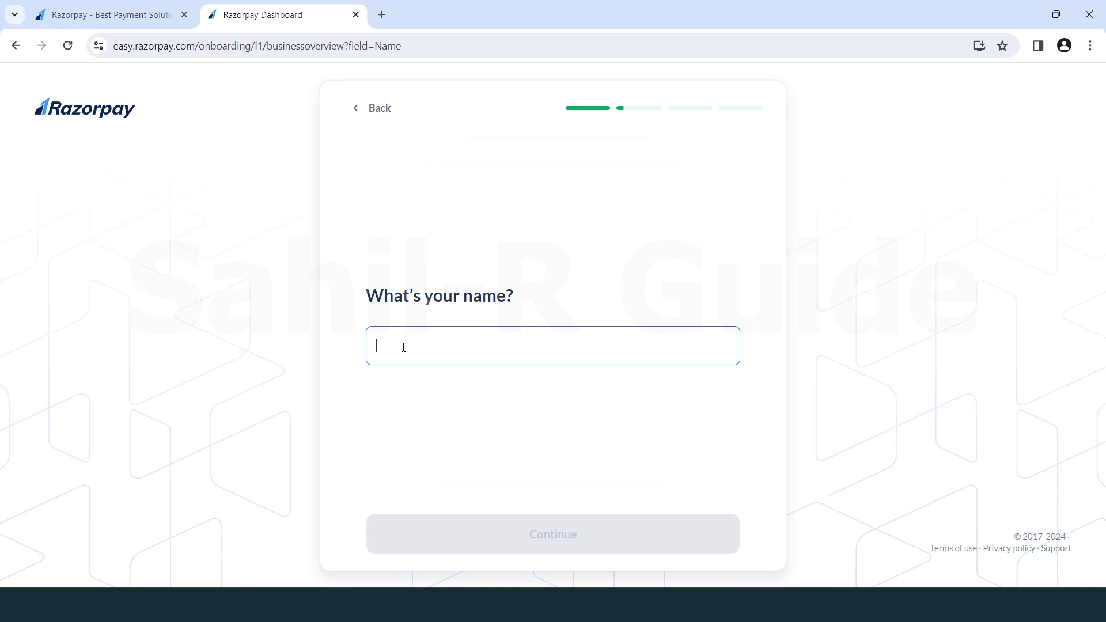
type("Md S")
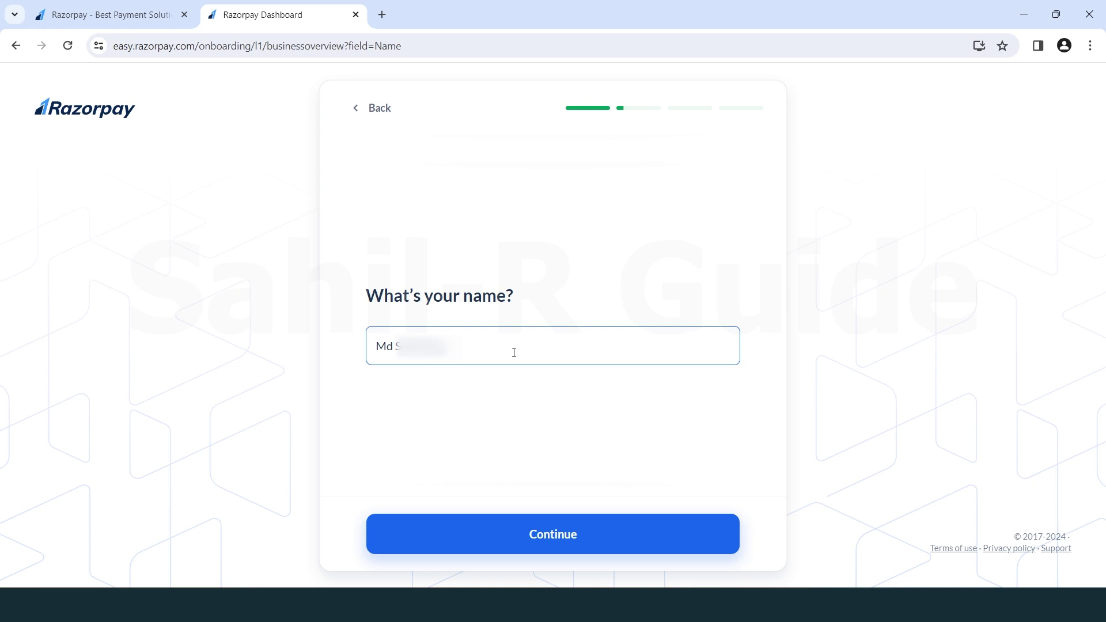
left_click(487, 534)
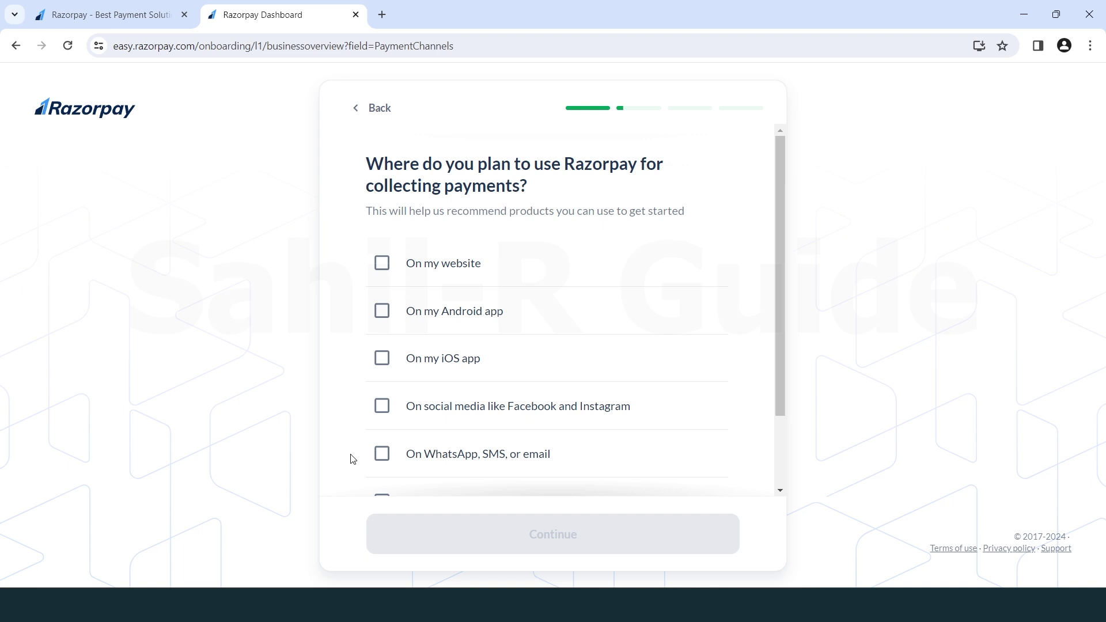
- Choose 'On my website' as the payment channel, continue, and open a new browser tab
scroll(353, 459, "down", 3)
scroll(353, 459, "up", 3)
left_click(385, 263)
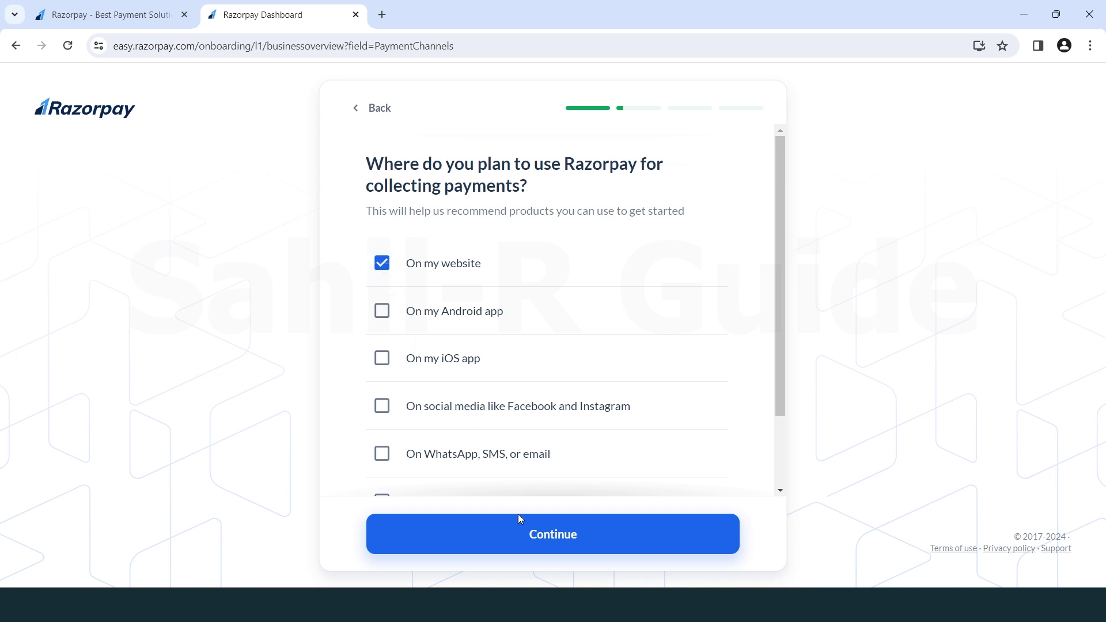
left_click(509, 545)
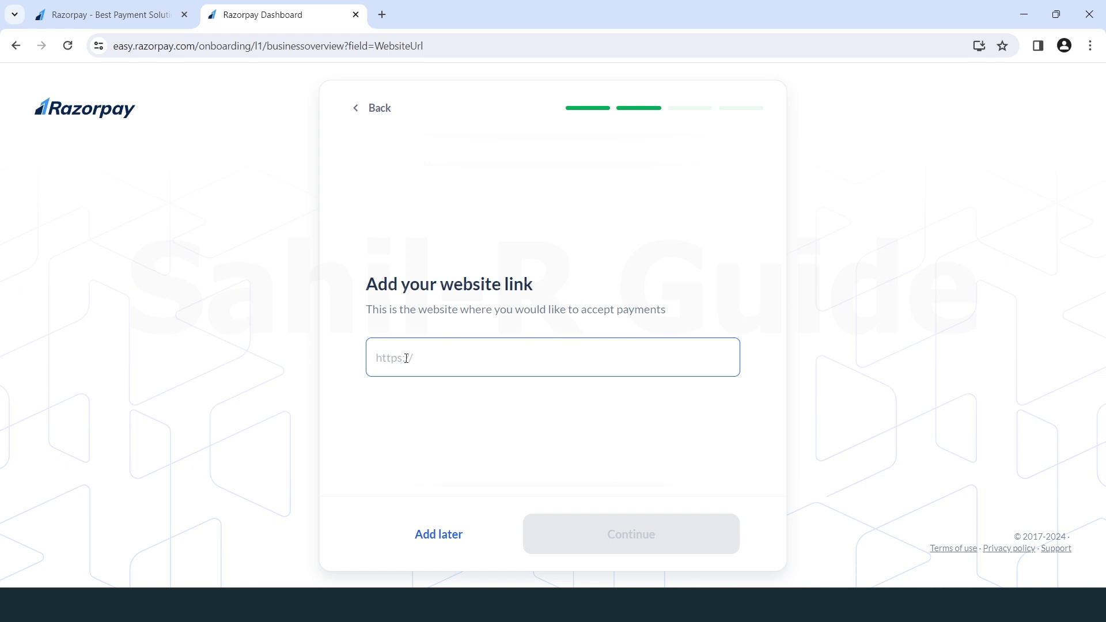
left_click(382, 14)
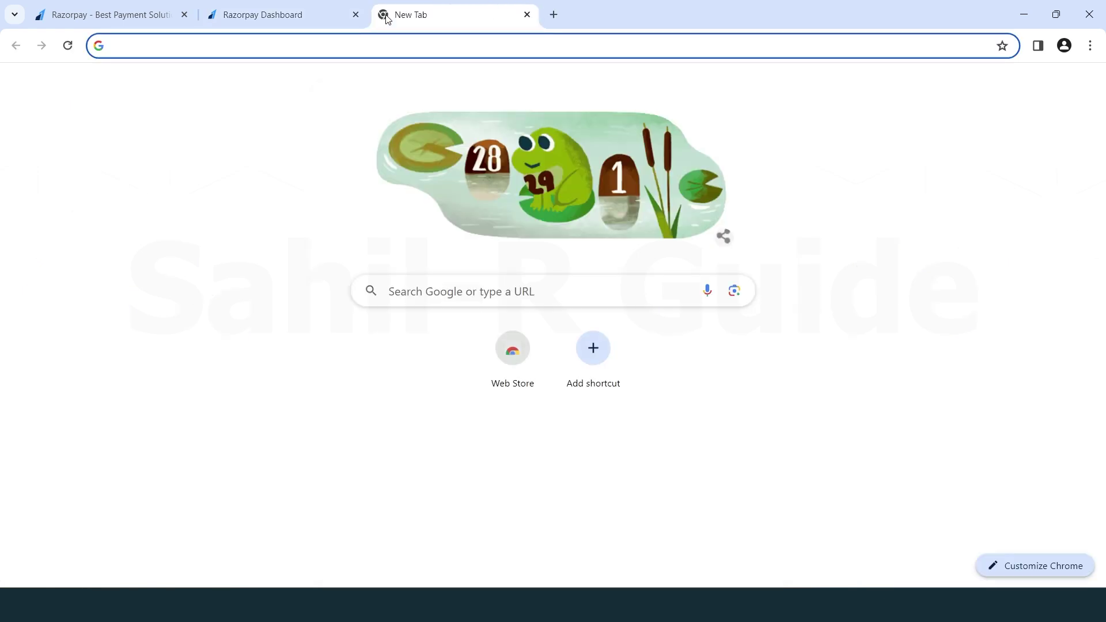
- Open newslink.me in the new tab and look through its About us page
left_click(251, 49)
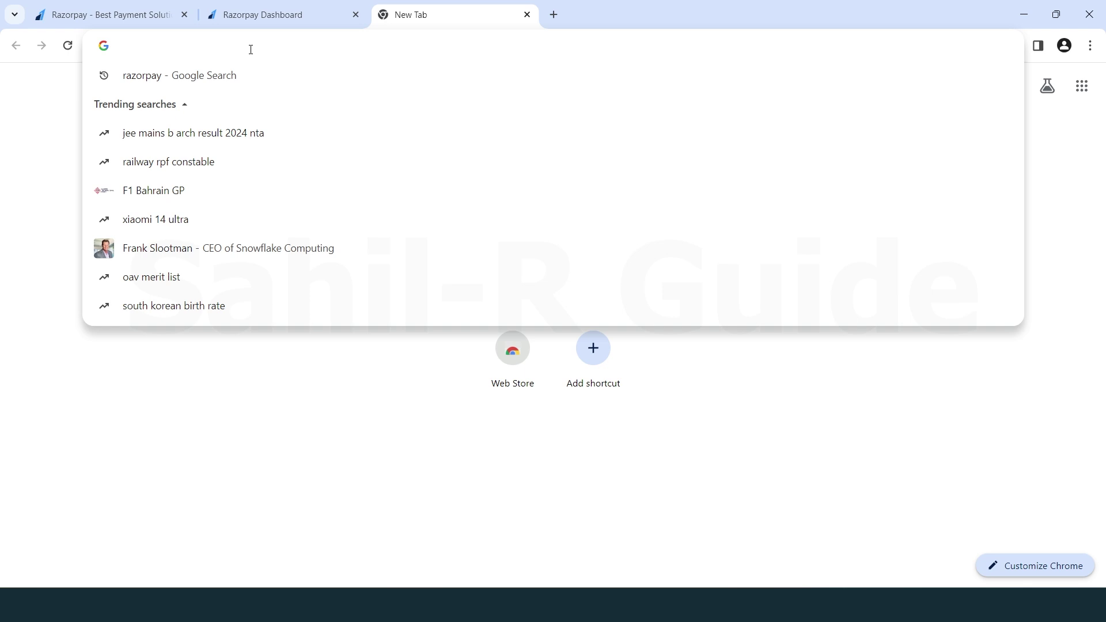
type("newslink.me")
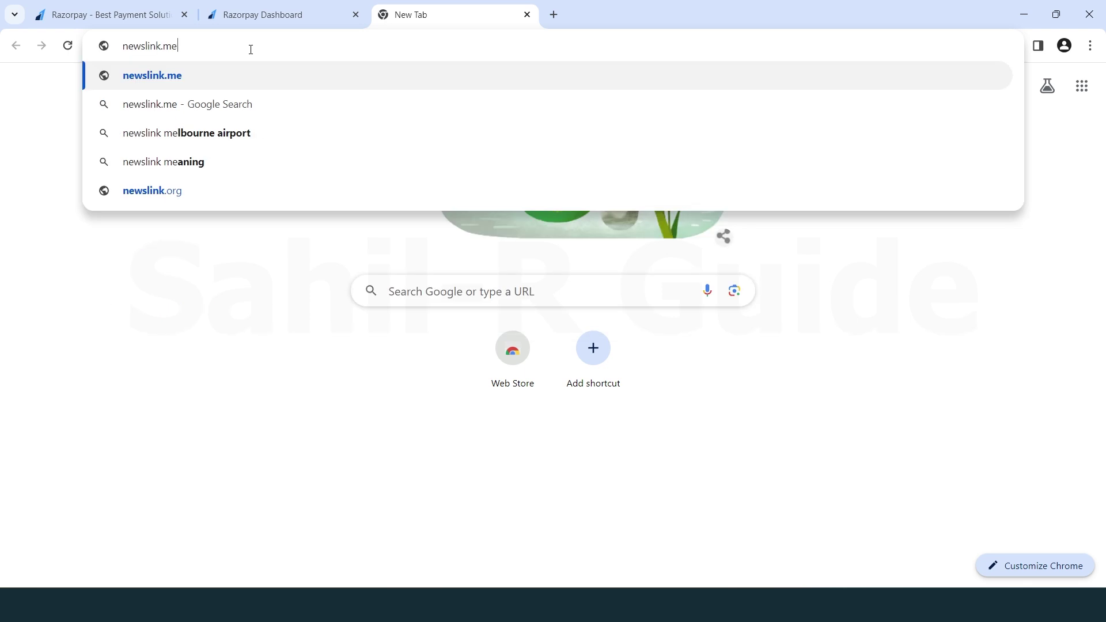
key("Return")
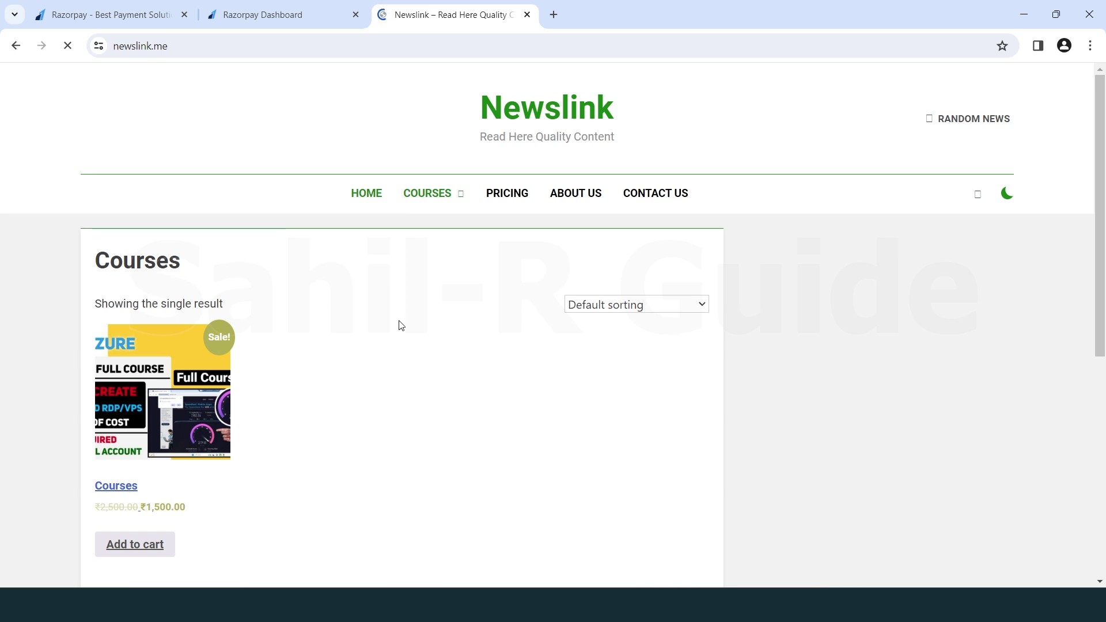
scroll(401, 325, "down", 7)
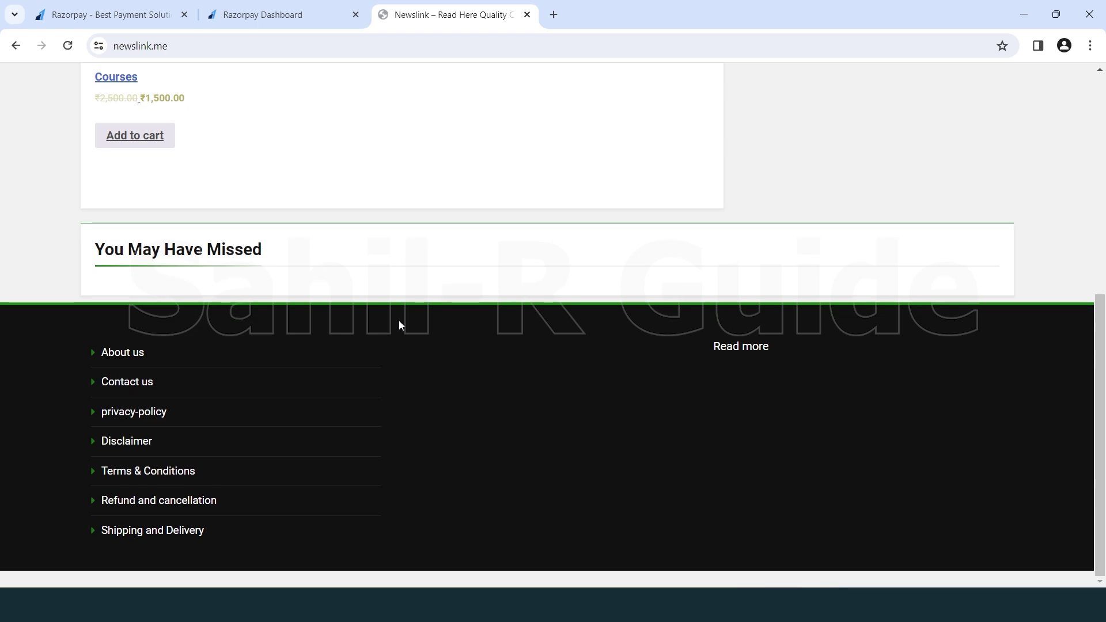
left_click(121, 352)
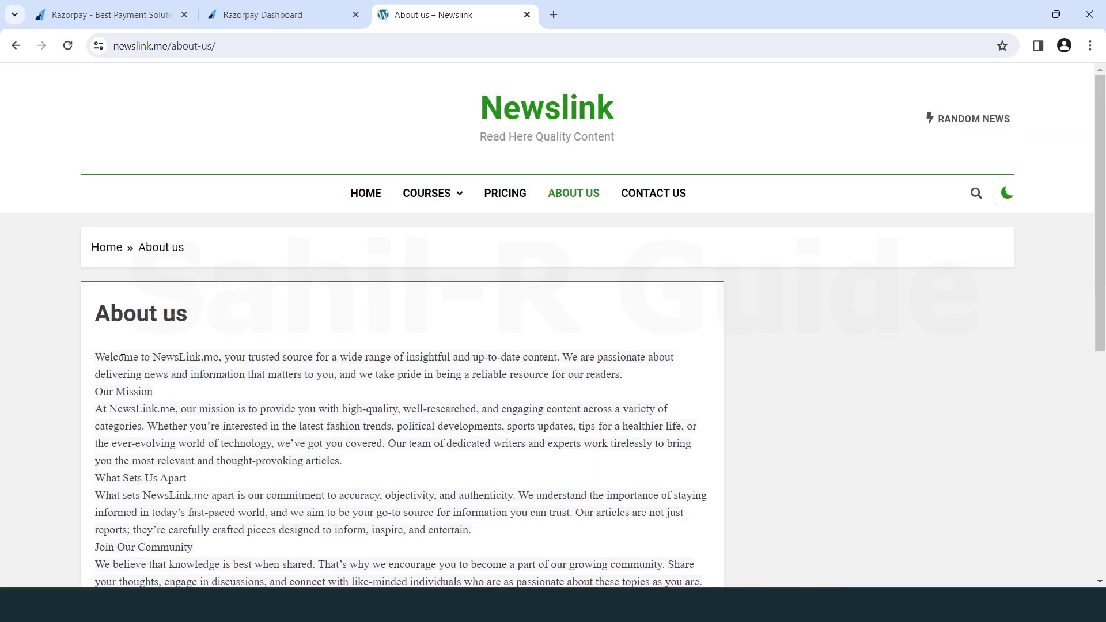
scroll(123, 350, "down", 3)
scroll(123, 350, "down", 4)
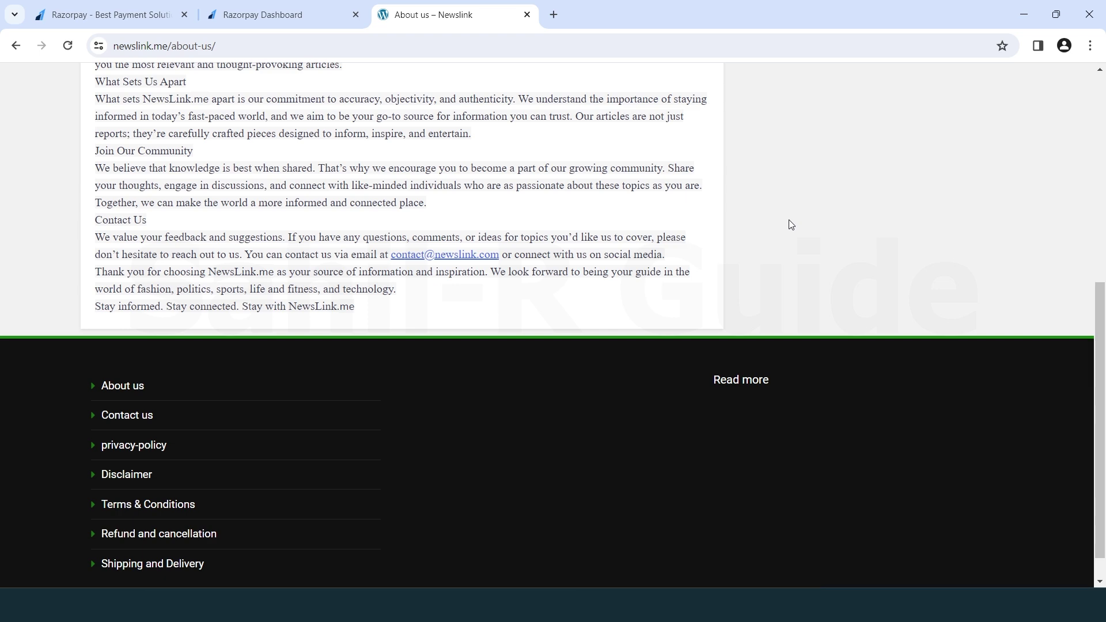
scroll(791, 225, "down", 1)
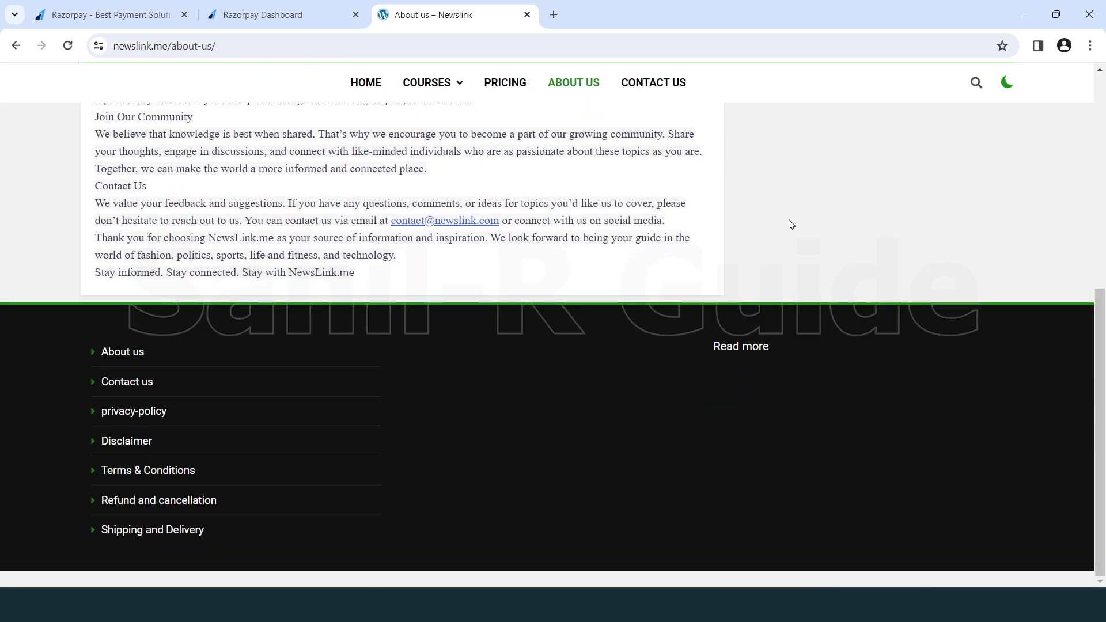
scroll(792, 225, "up", 10)
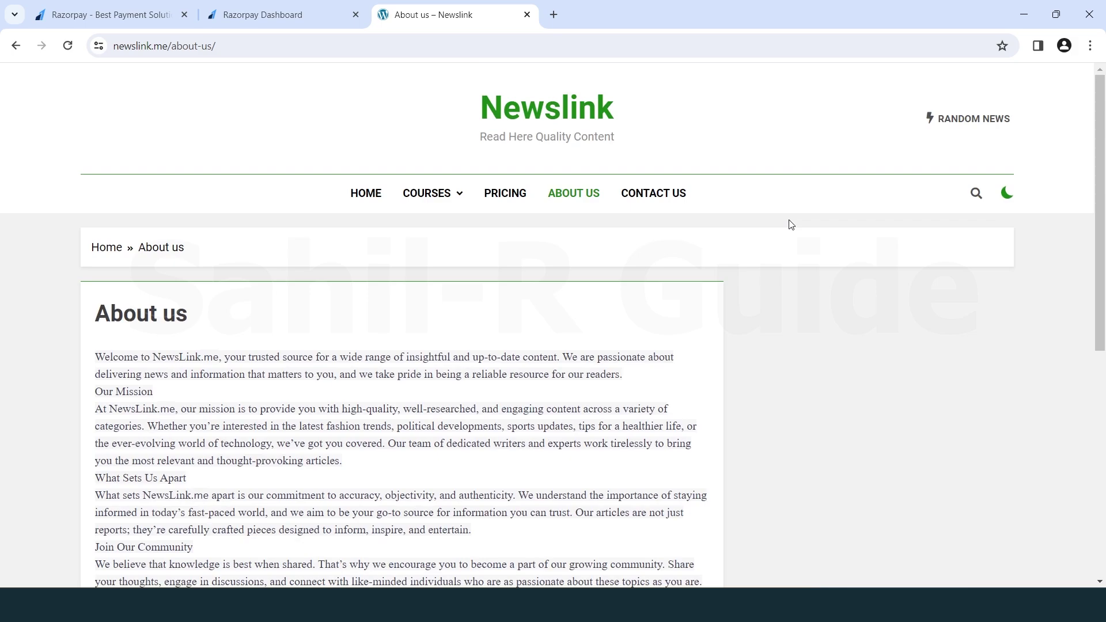
left_click(184, 46)
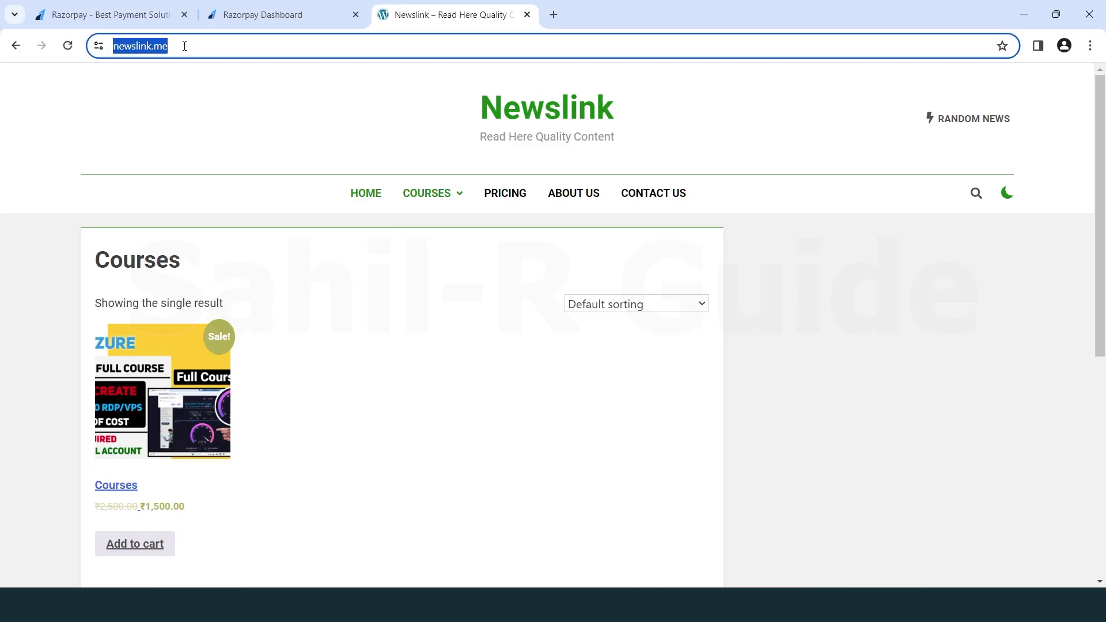
left_click(185, 46)
key("ctrl+a")
key("ctrl+c")
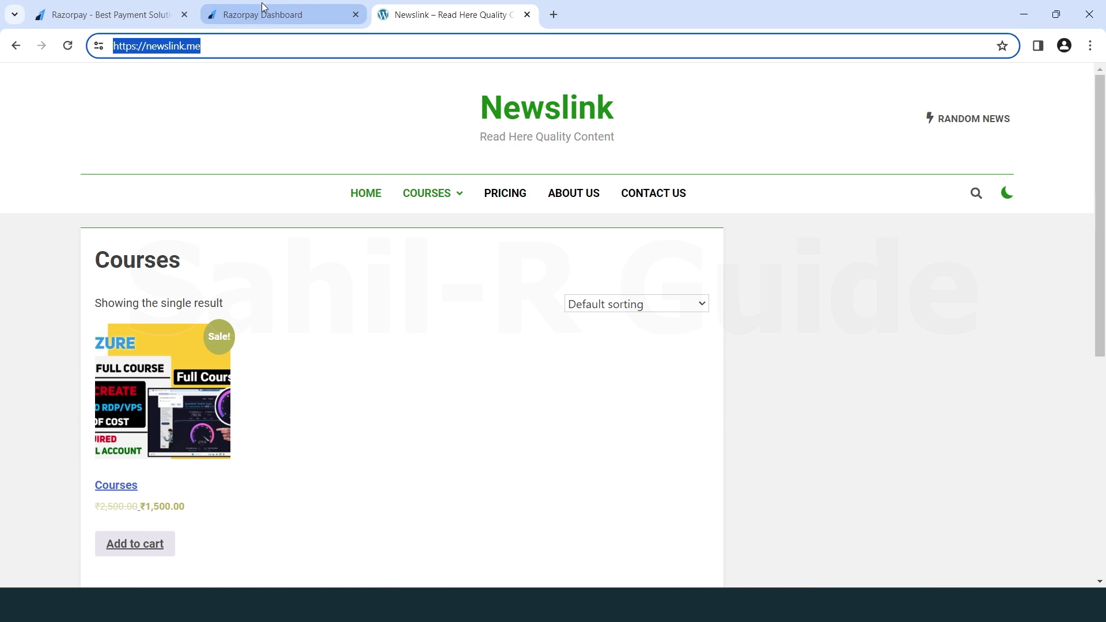
left_click(273, 12)
key("ctrl+v")
left_click(610, 535)
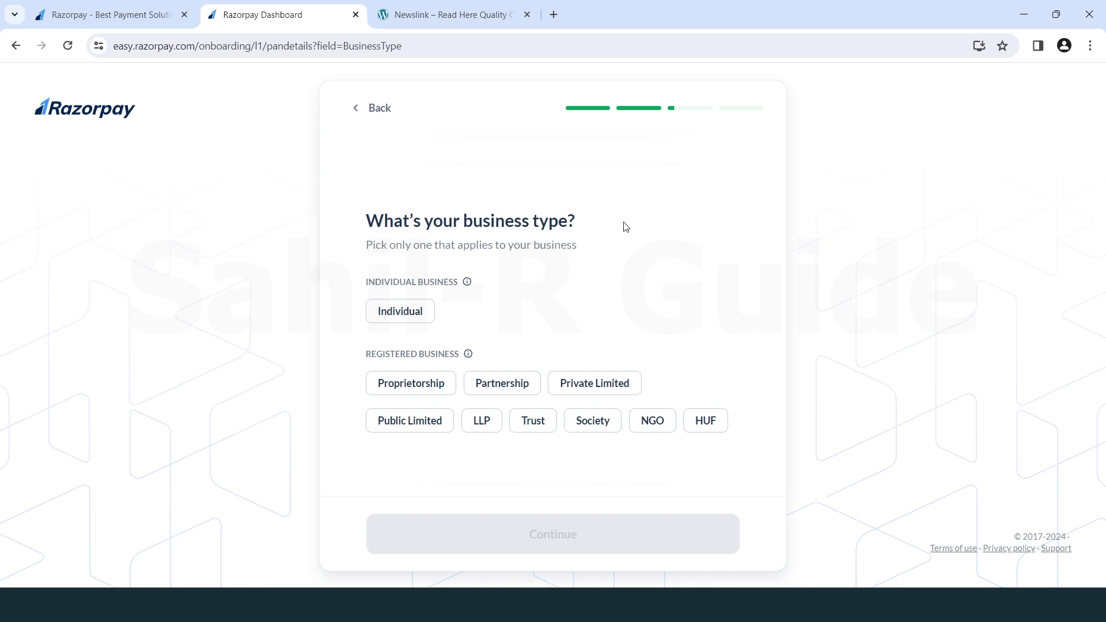
- Set the business type to Individual, submit the personal PAN, and confirm the name it returns
left_click(400, 322)
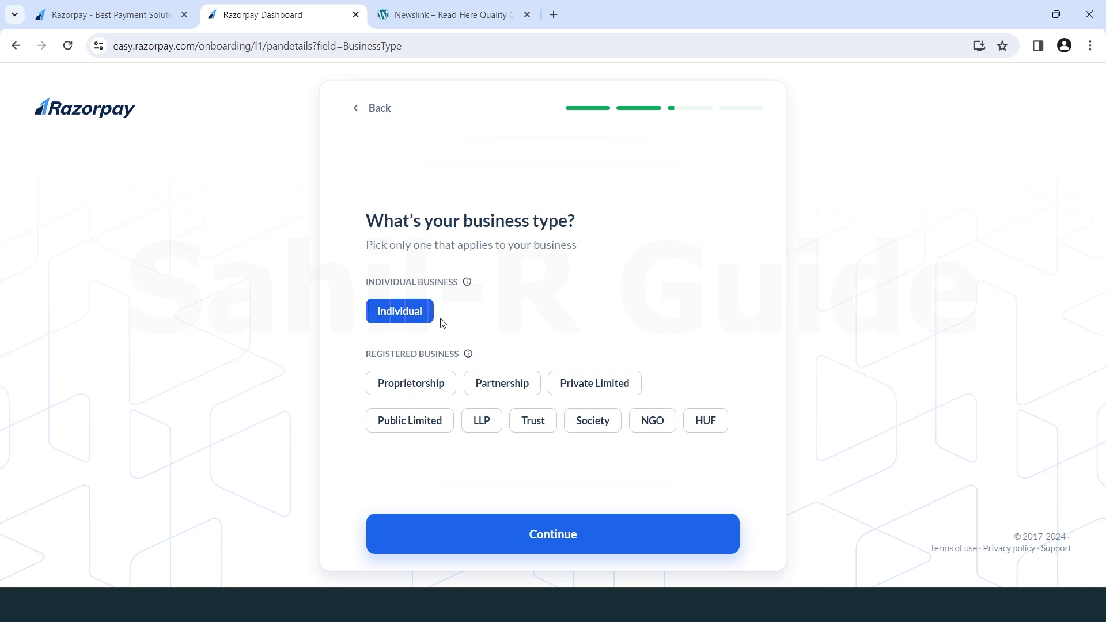
left_click(539, 533)
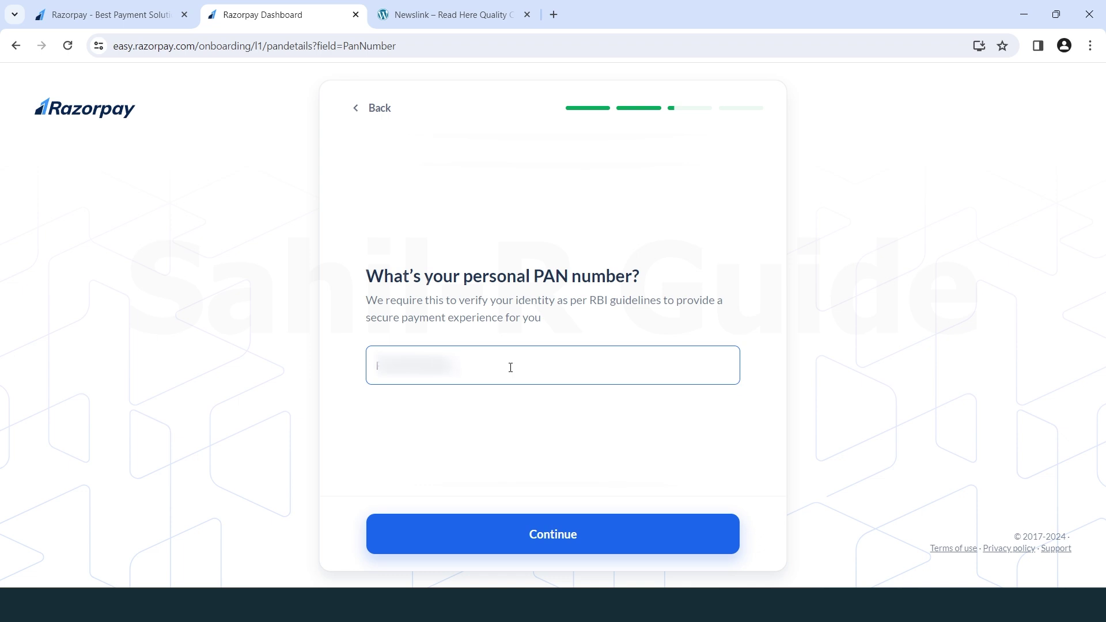
left_click(538, 535)
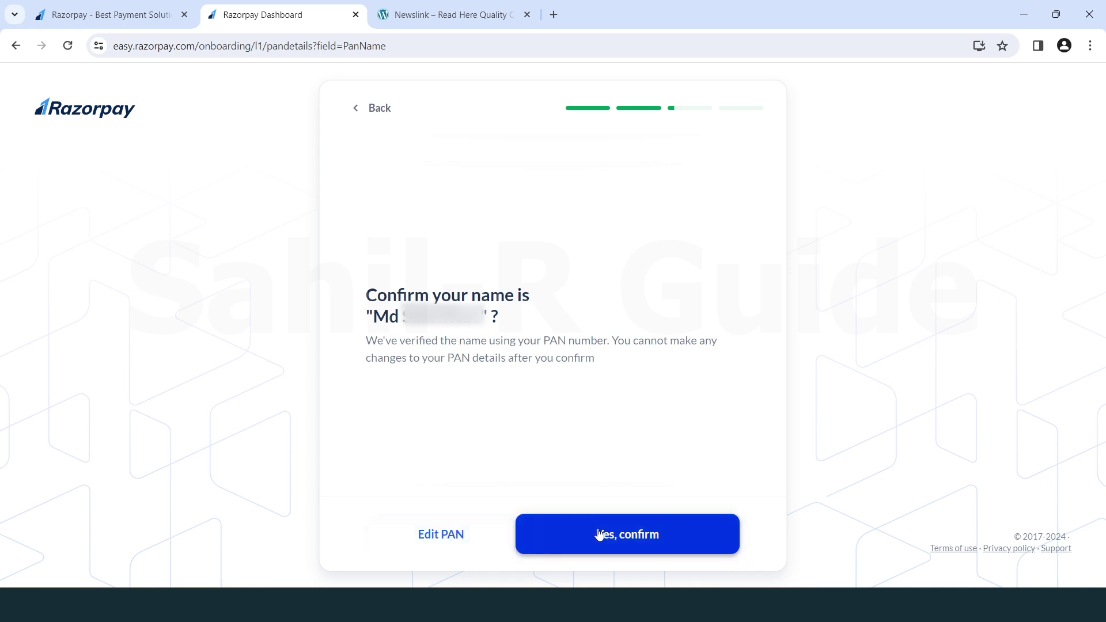
left_click(632, 536)
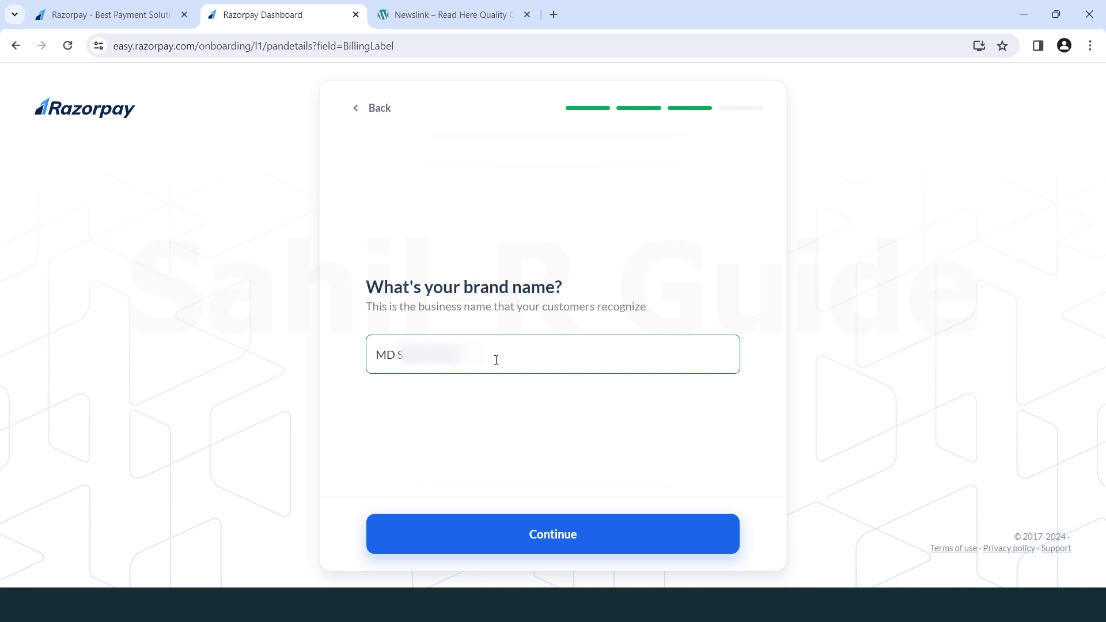
- Replace the prefilled brand name with the group business name, then pick Education as category
key("ctrl+a")
type("Sahil-R Group")
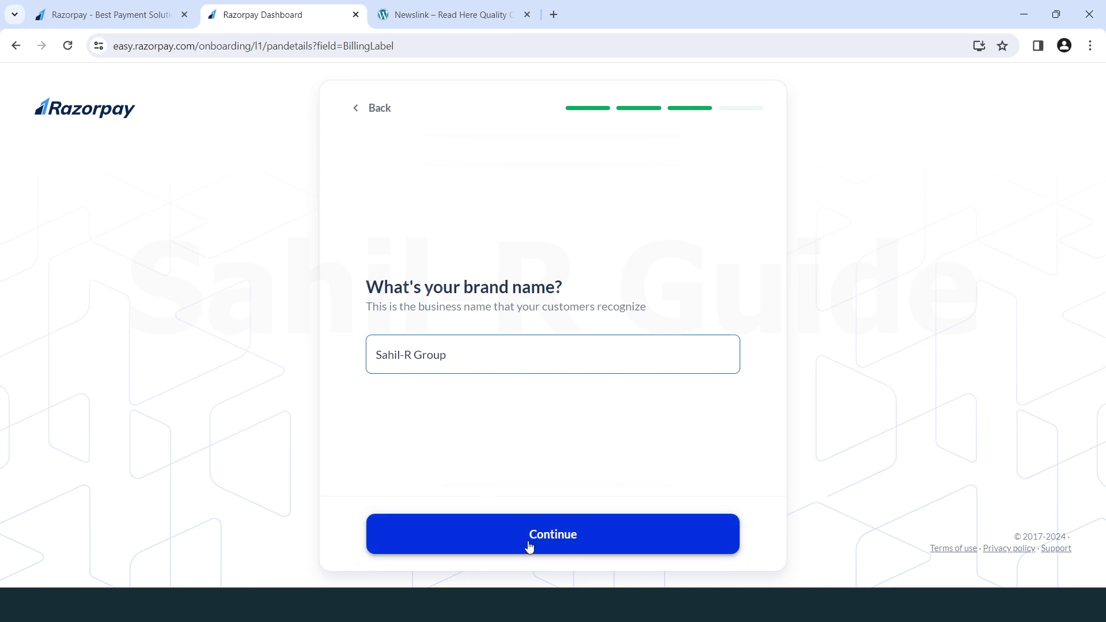
left_click(565, 540)
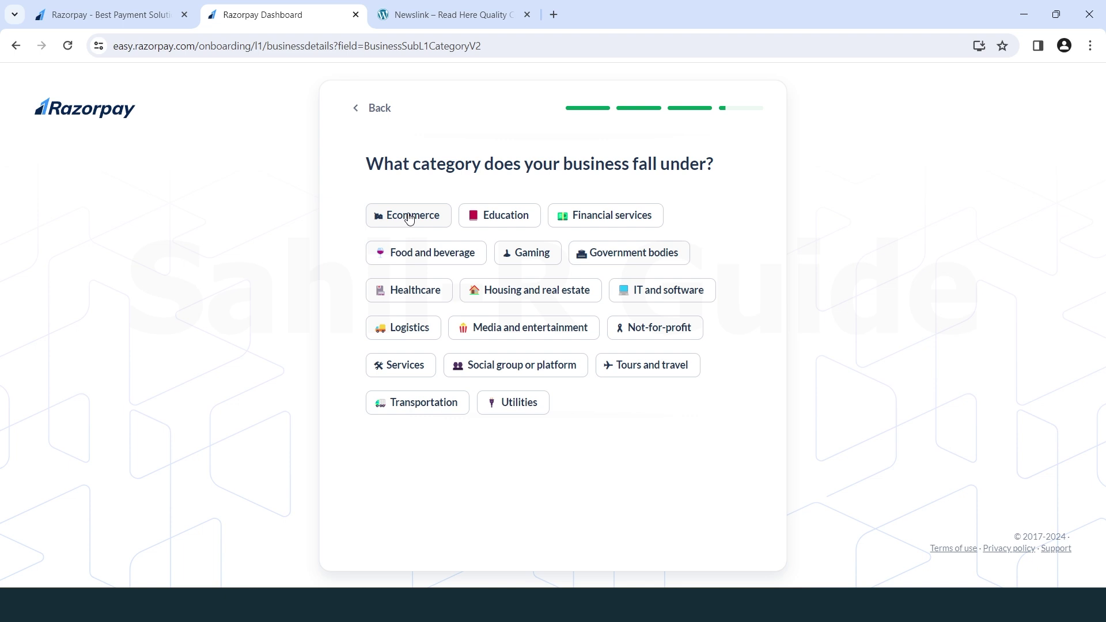
left_click(506, 217)
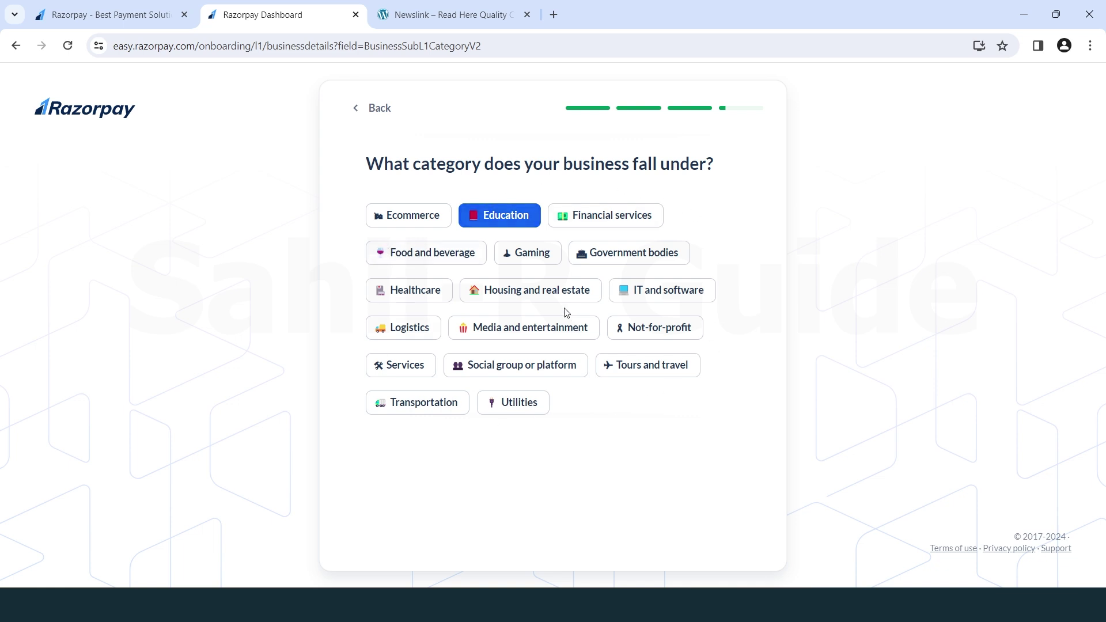
- Categorise the business as Education › E-learning with recorded sessions as the business model
left_click(499, 215)
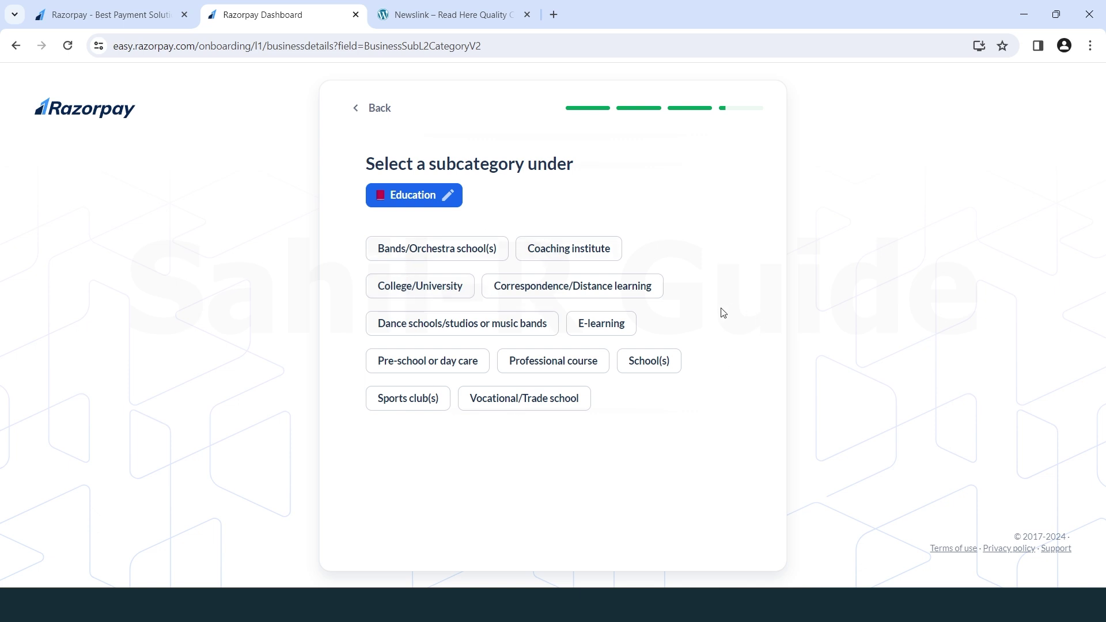
left_click(602, 323)
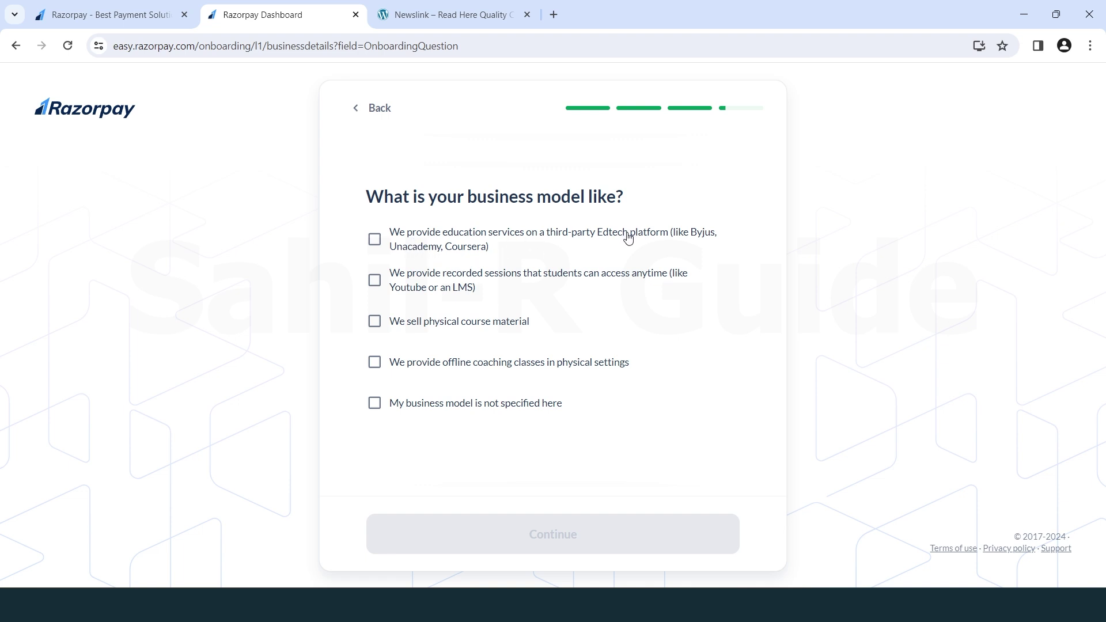
left_click(374, 241)
left_click(374, 242)
left_click(374, 282)
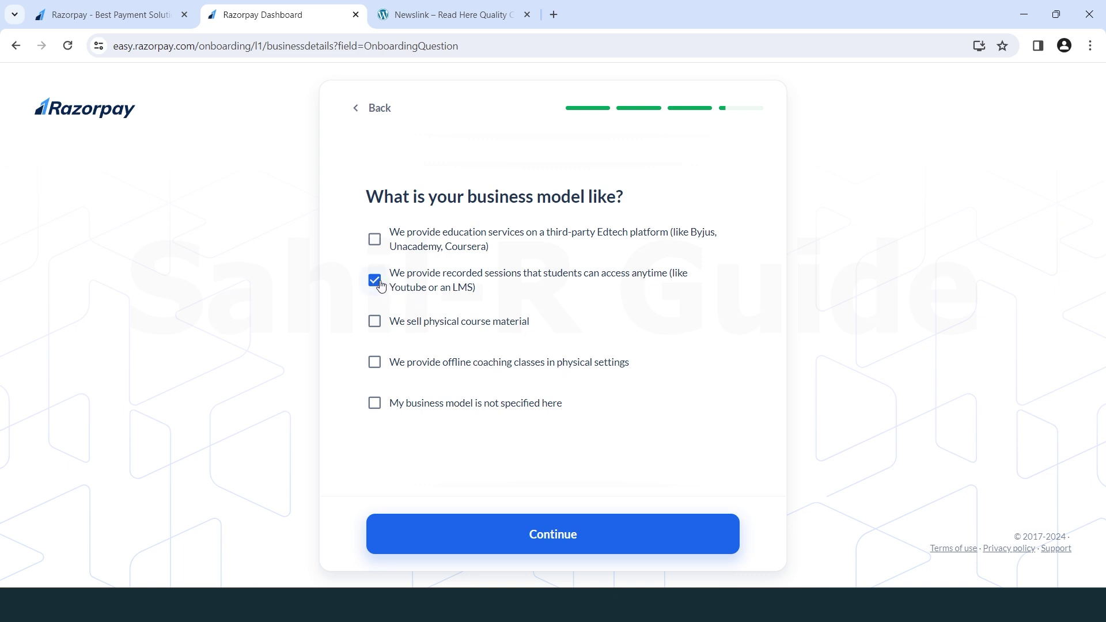
left_click(535, 531)
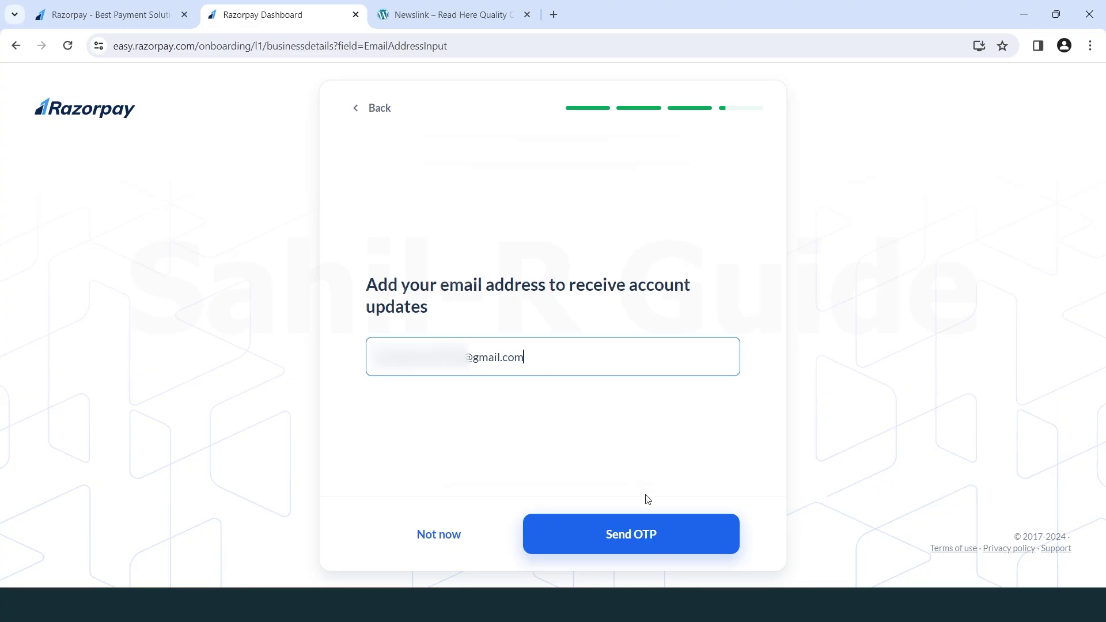
- Verify the email with the emailed OTP, then start KYC and open the Business Address form
left_click(608, 537)
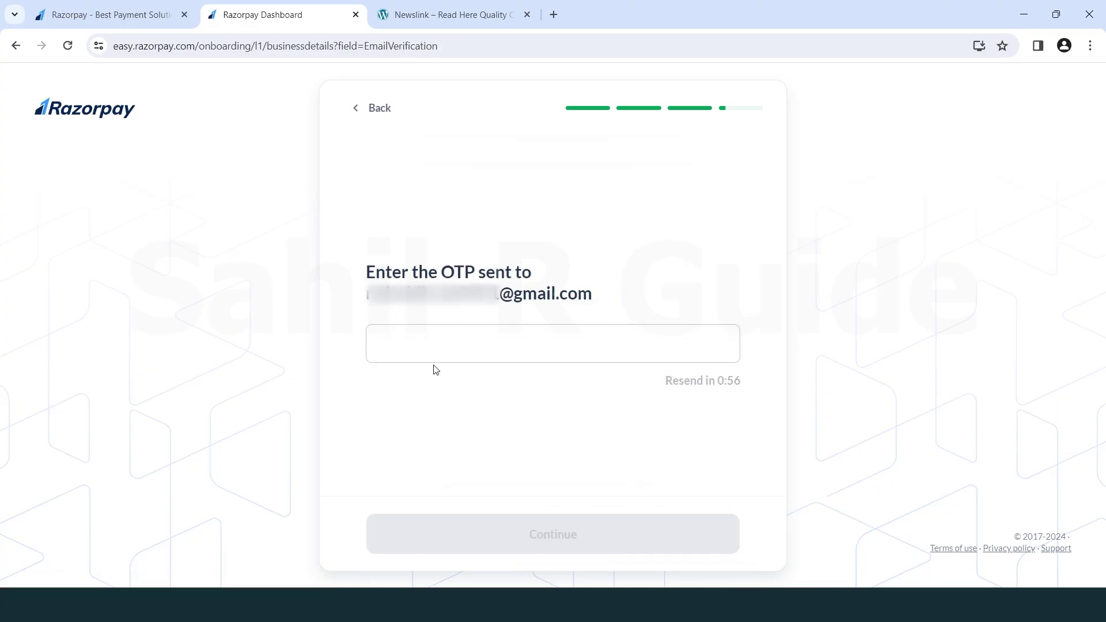
left_click(407, 354)
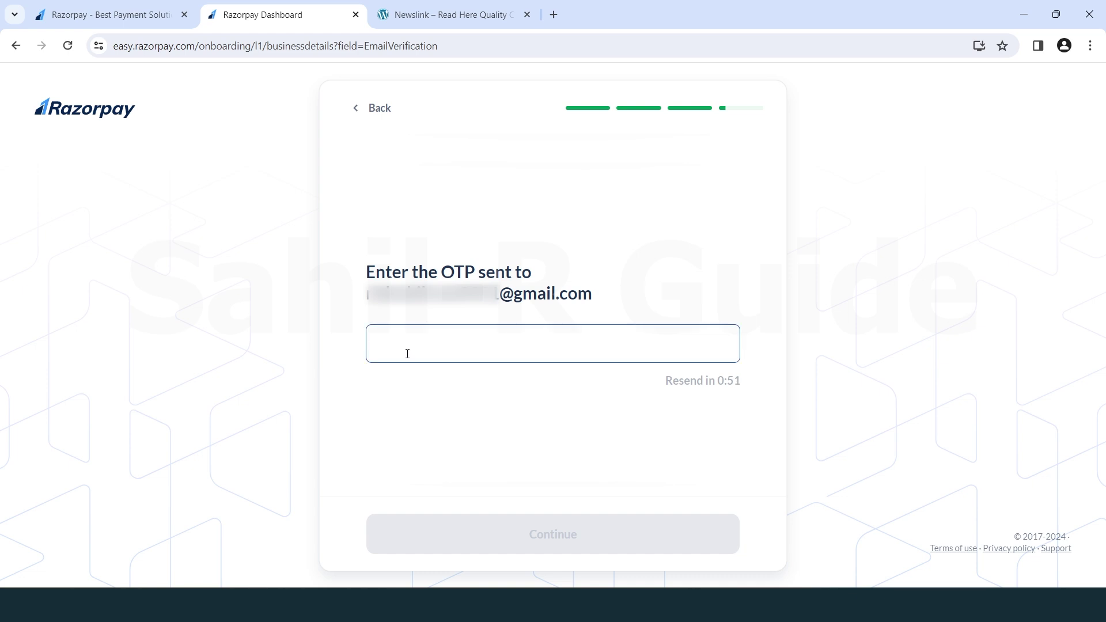
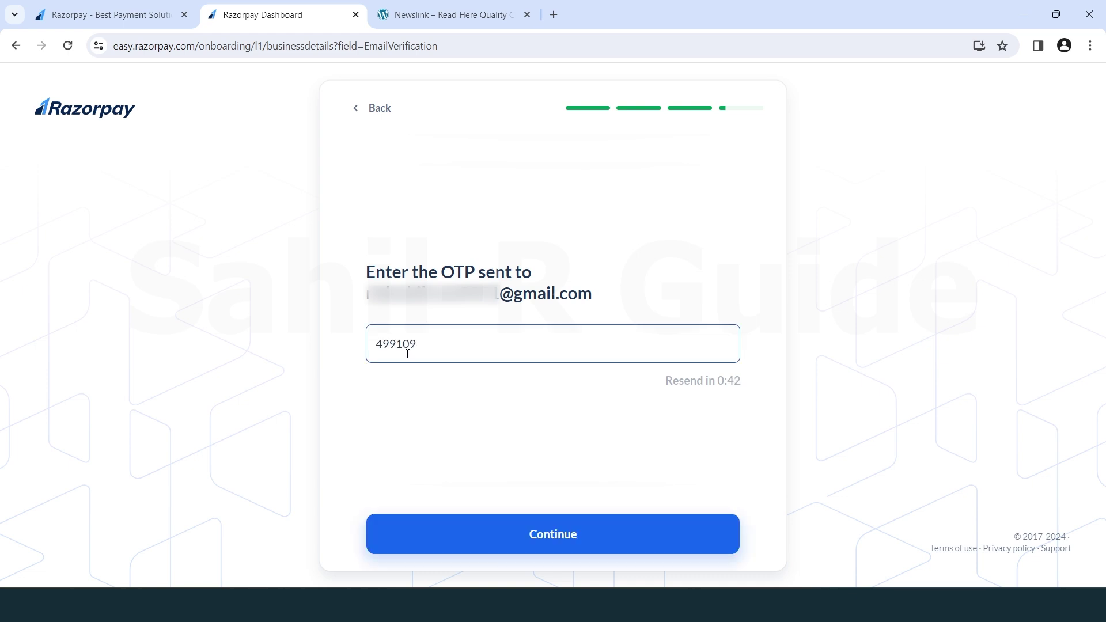
left_click(523, 537)
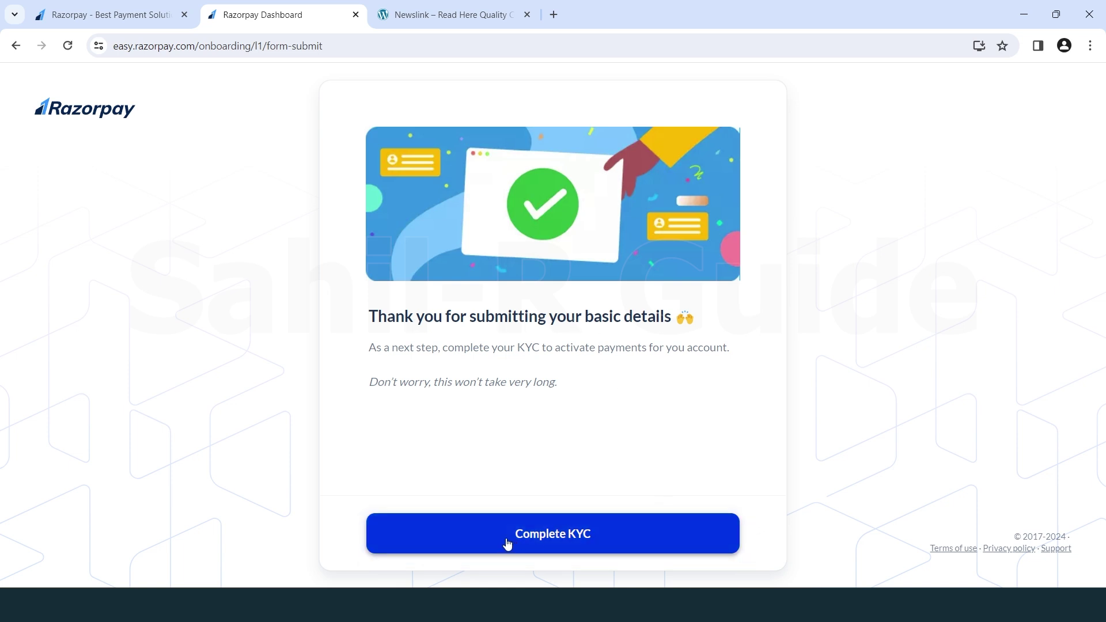
left_click(584, 539)
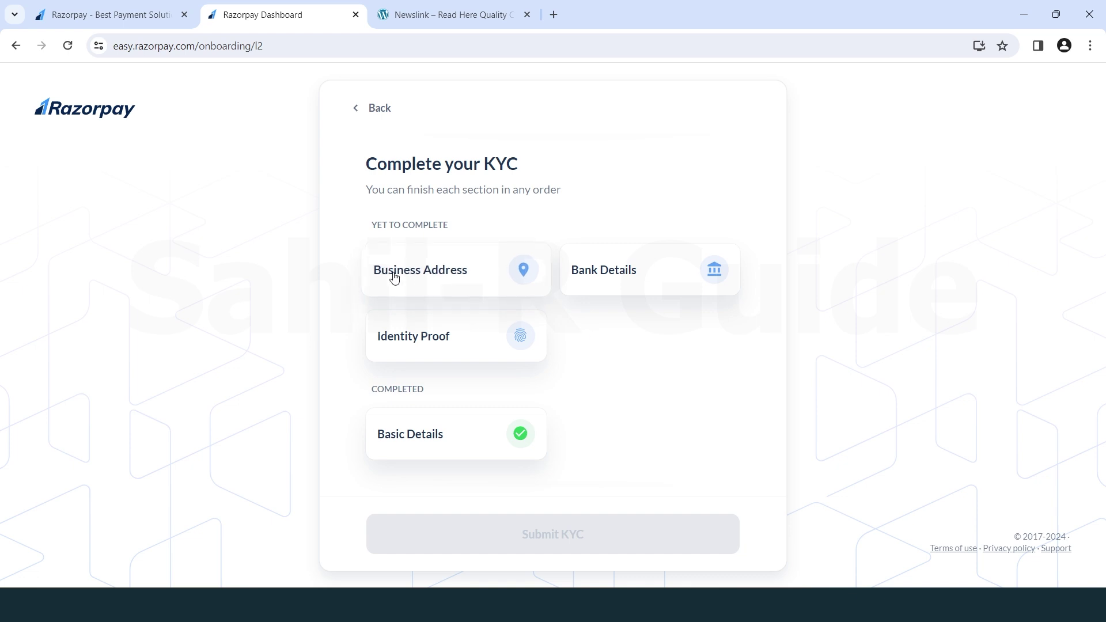
left_click(473, 277)
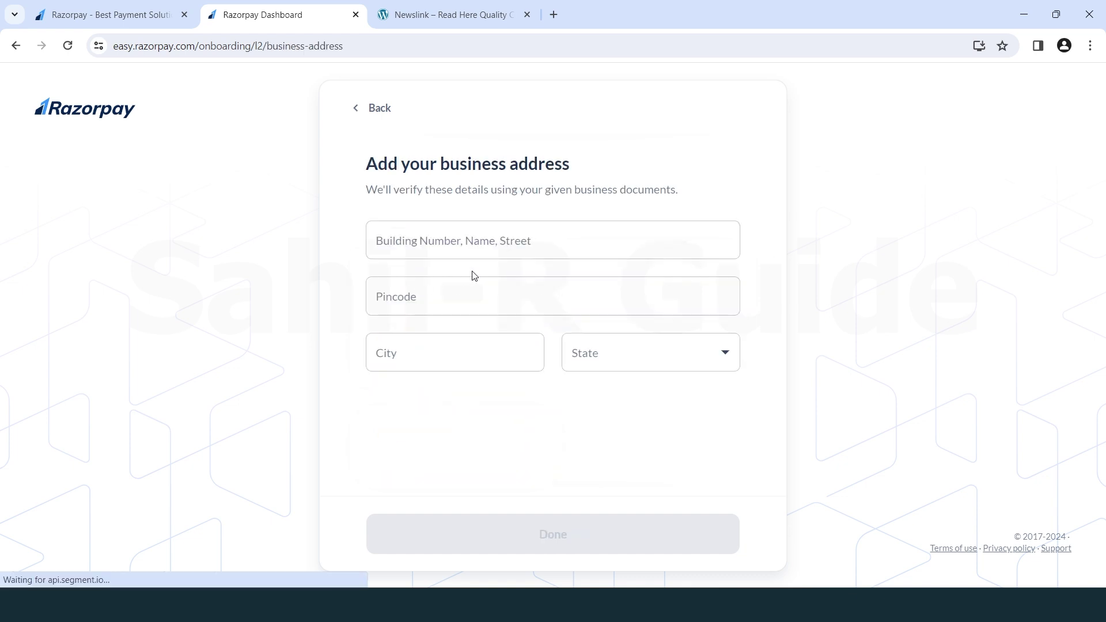
- Save the business address with building, street and pincode (Bihar), declining Chrome's save-address prompt
left_click(485, 239)
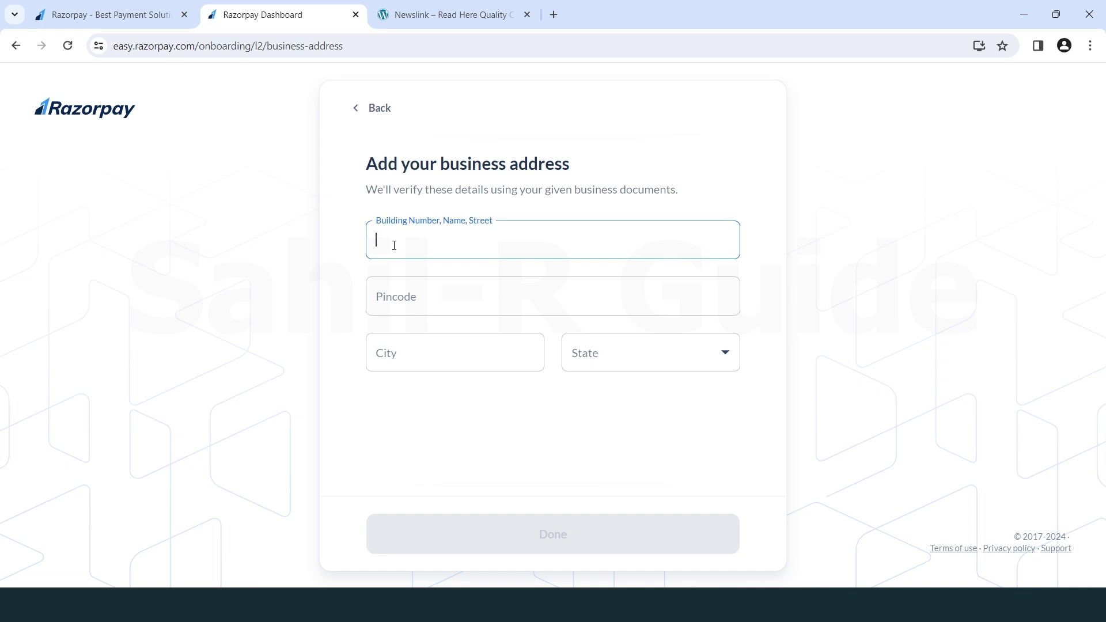
key("ctrl+v")
left_click(419, 298)
key("ctrl+v")
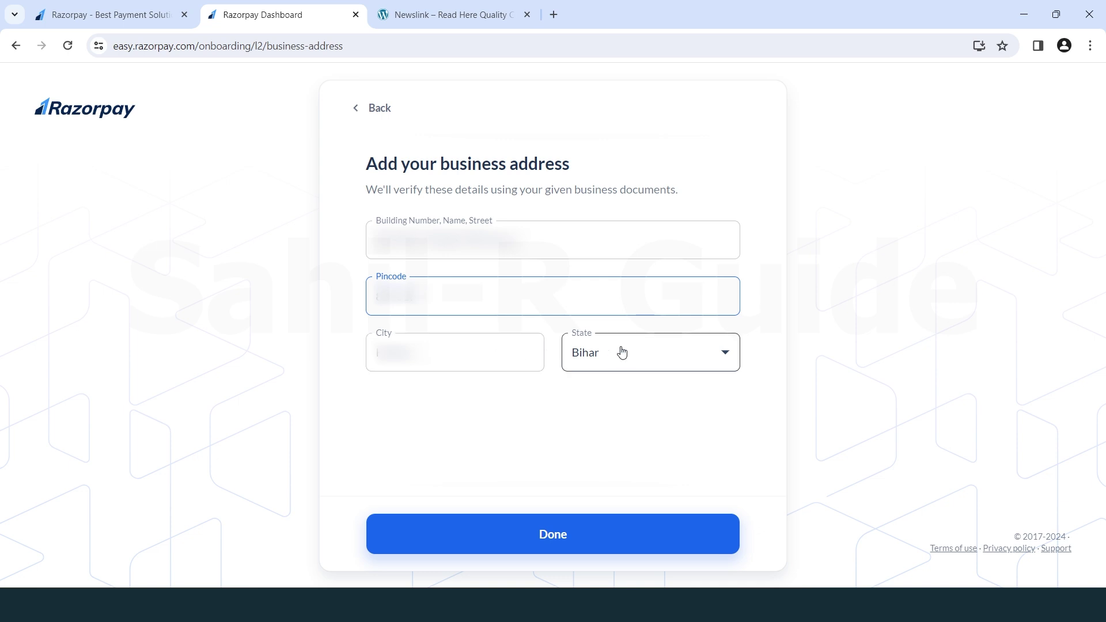
left_click(553, 542)
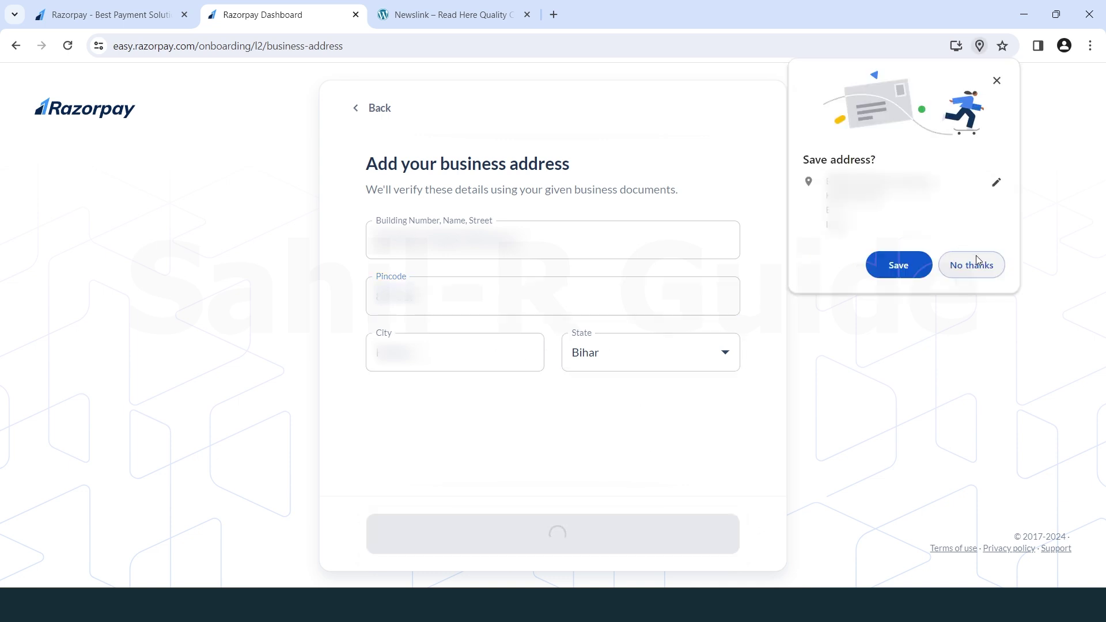
left_click(973, 266)
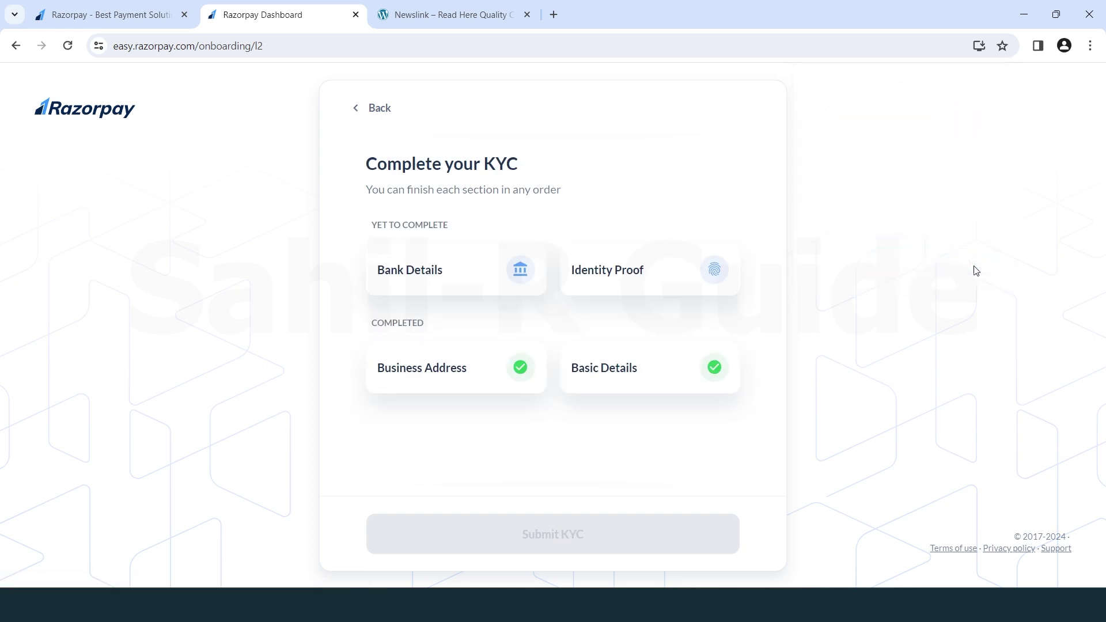
- Submit the bank account number and Federal Bank IFSC code under Bank Details
left_click(474, 279)
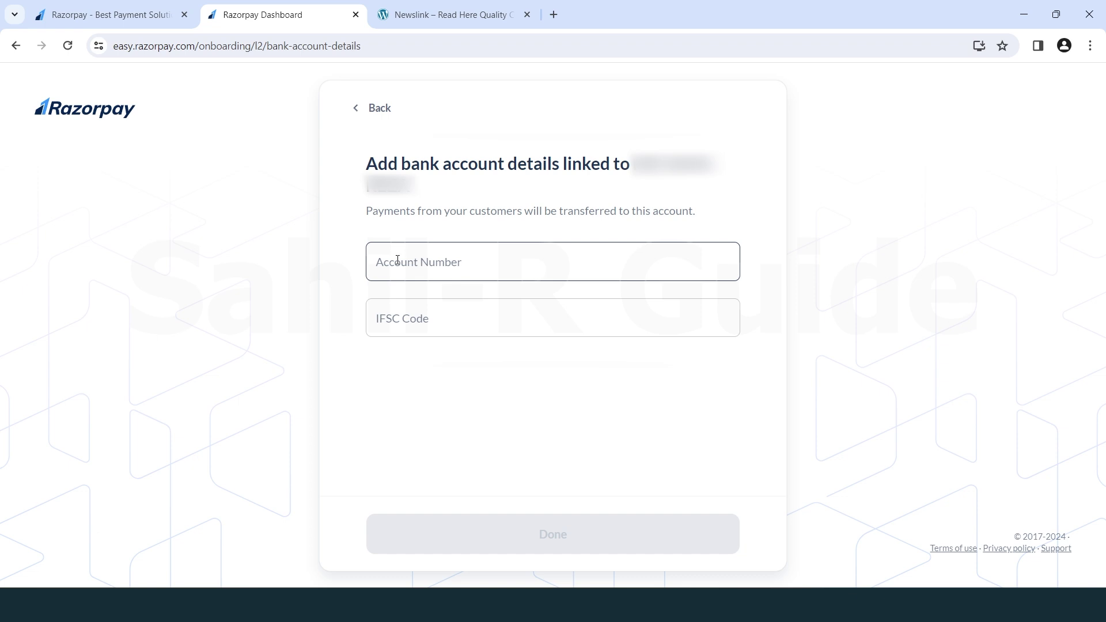
left_click(464, 263)
key("ctrl+v")
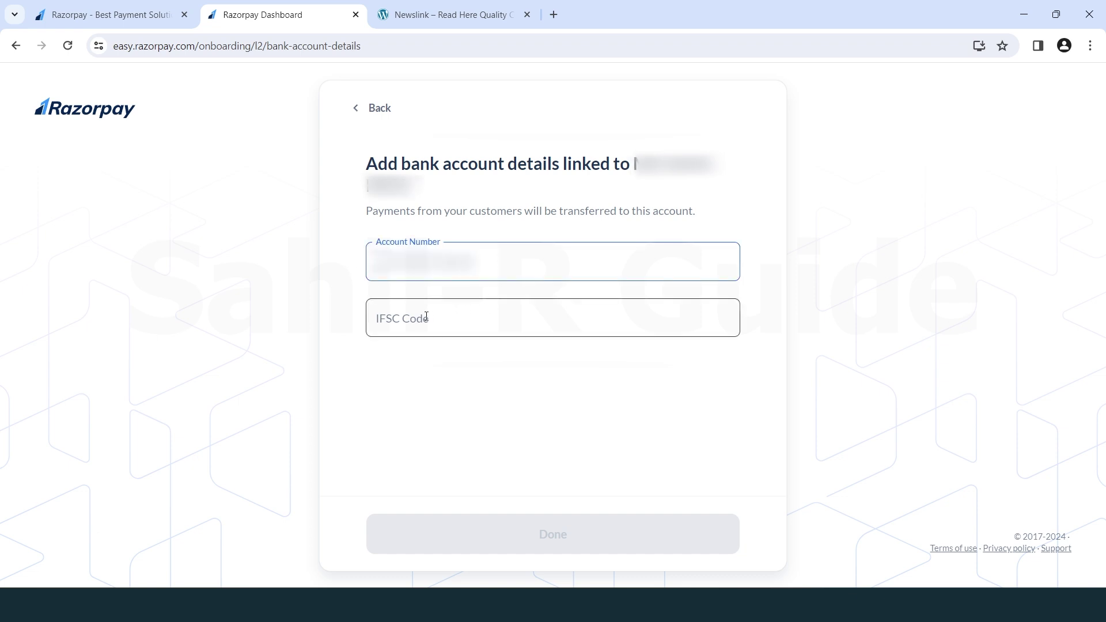
left_click(427, 317)
key("ctrl+v")
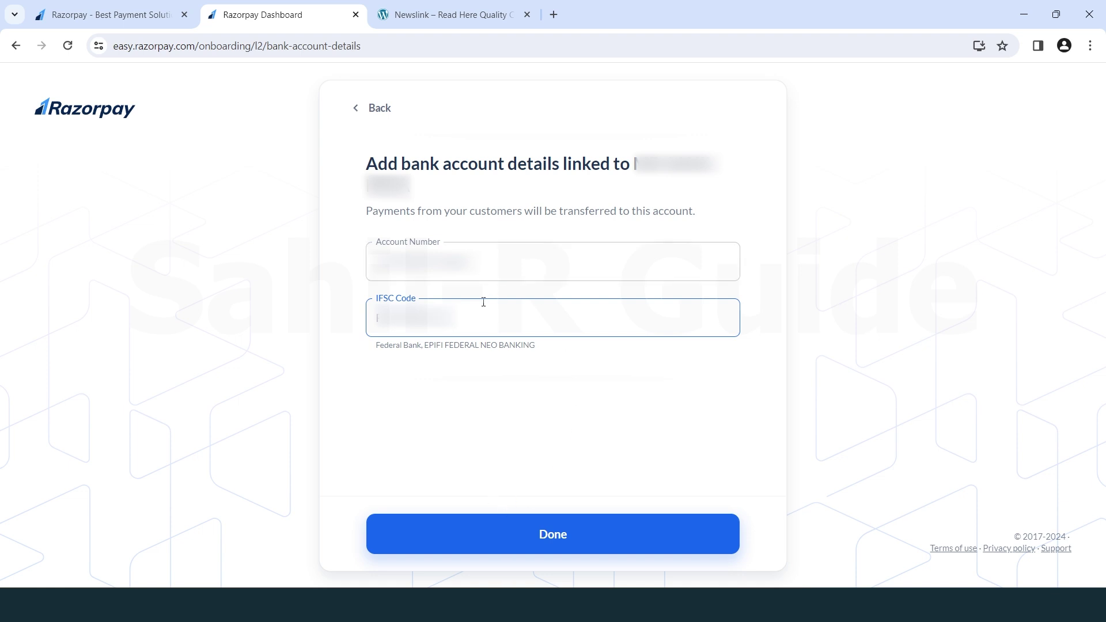
left_click(517, 525)
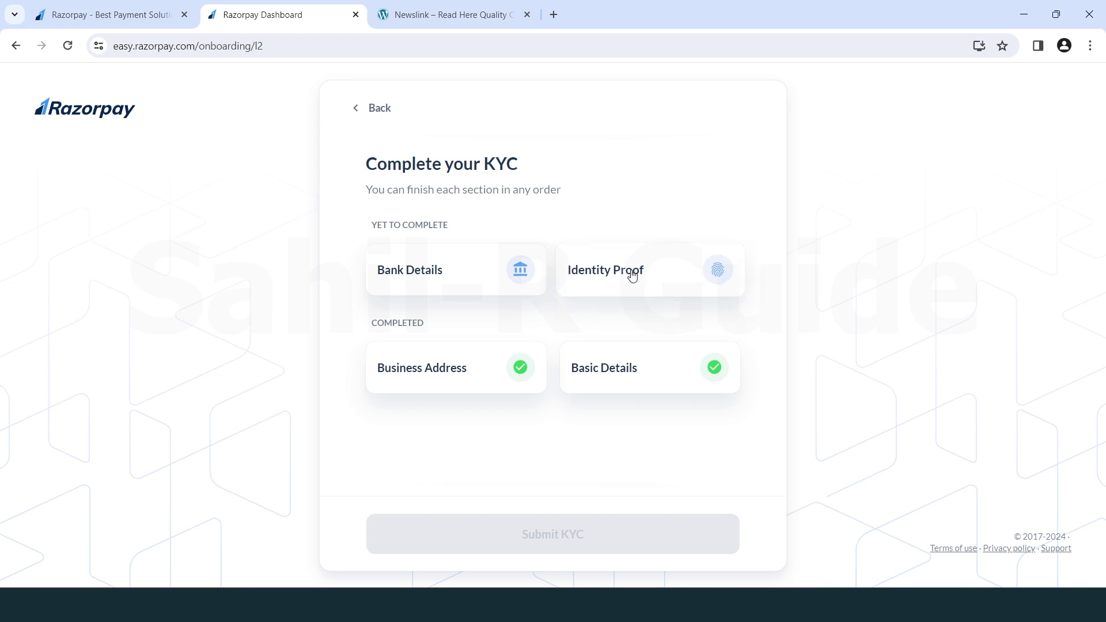
- Choose DigiLocker for Identity Proof and verify the Aadhaar number with its OTP
left_click(556, 278)
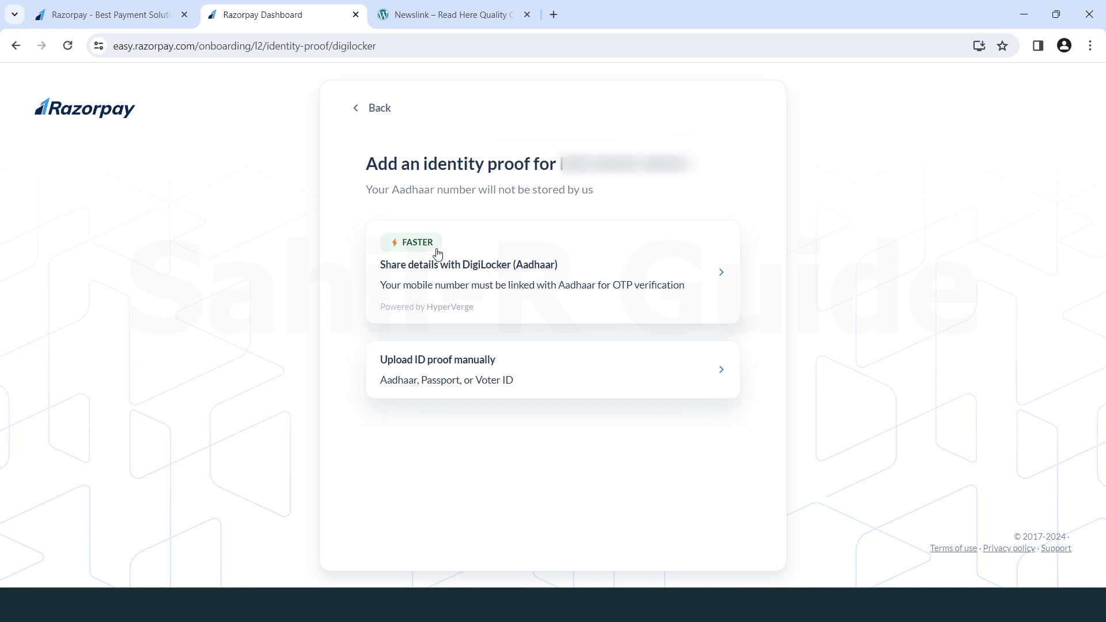
left_click(638, 274)
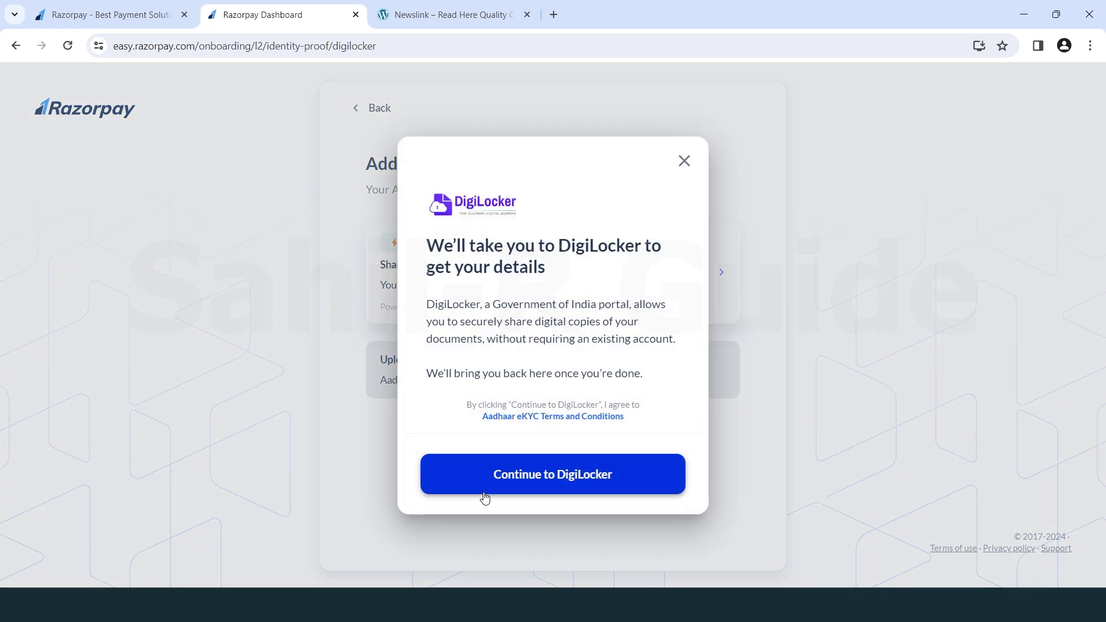
left_click(595, 486)
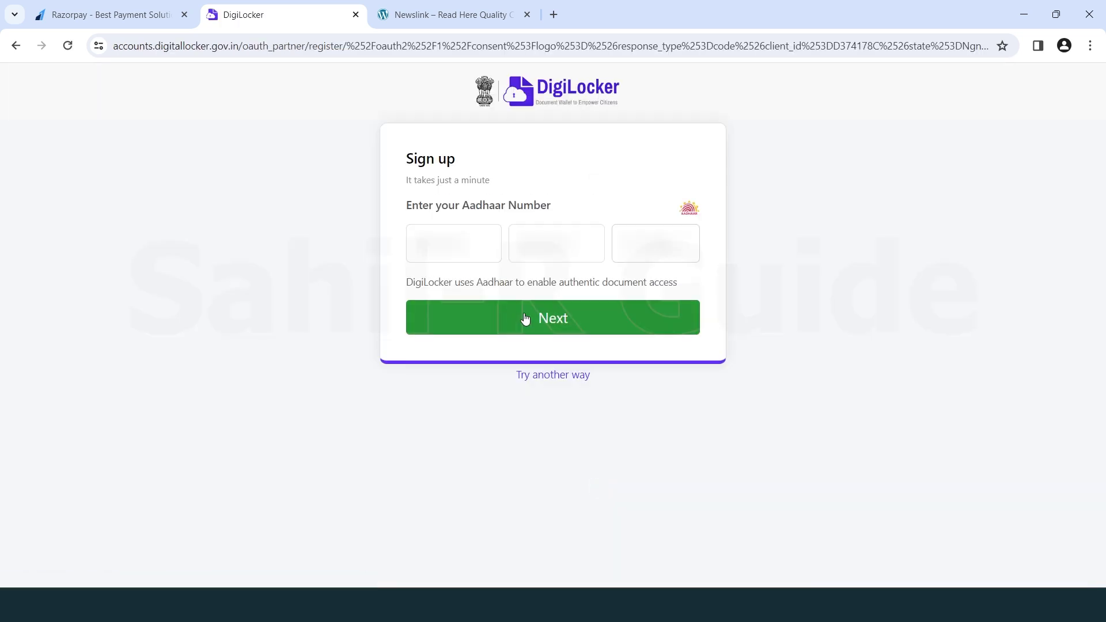
left_click(556, 320)
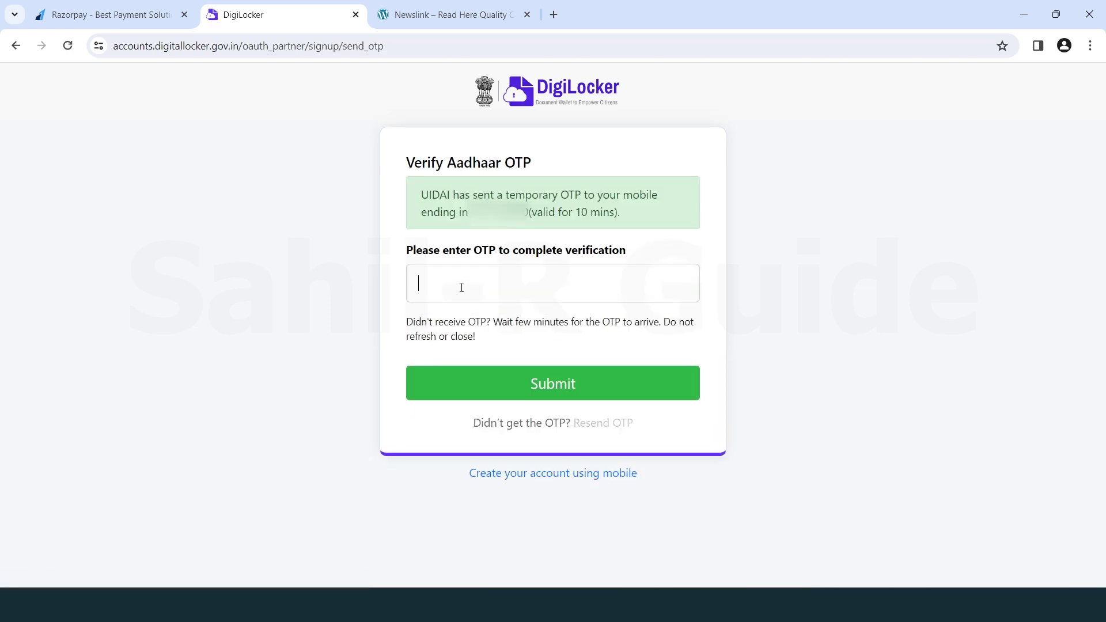
key("ctrl+v")
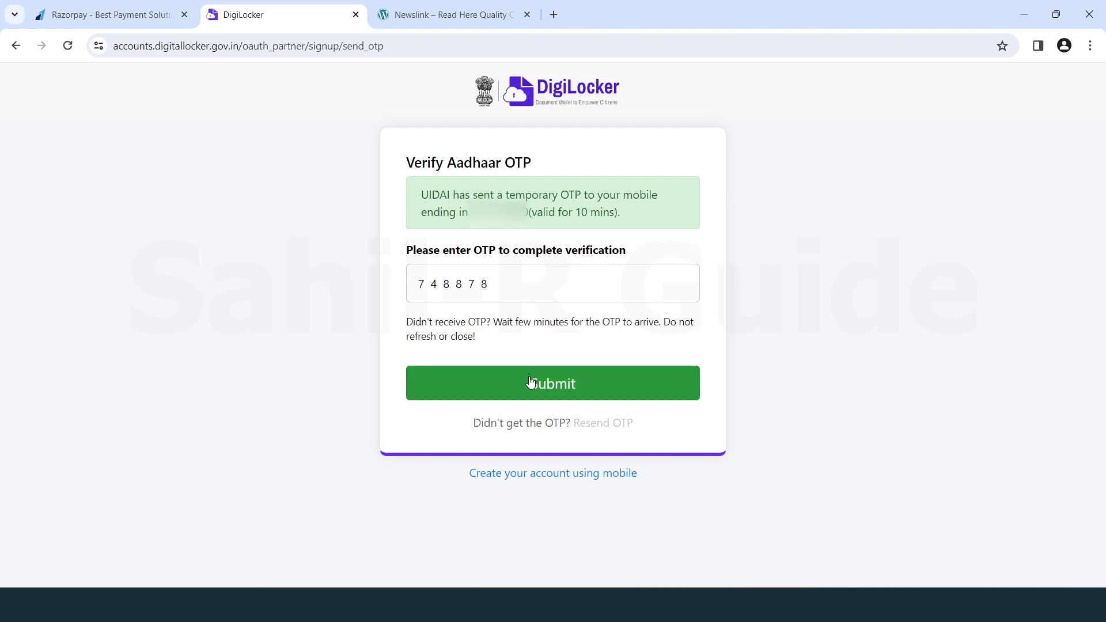
left_click(531, 386)
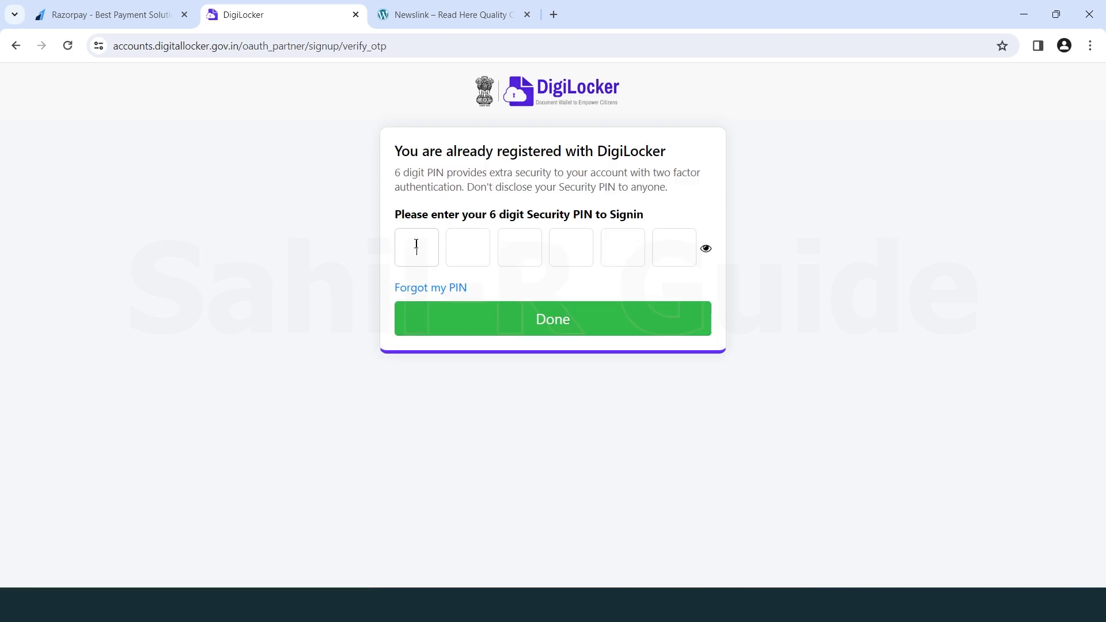
- Sign in to DigiLocker with the six-digit PIN and allow sharing Aadhaar and PAN with HyperVerge
left_click(417, 247)
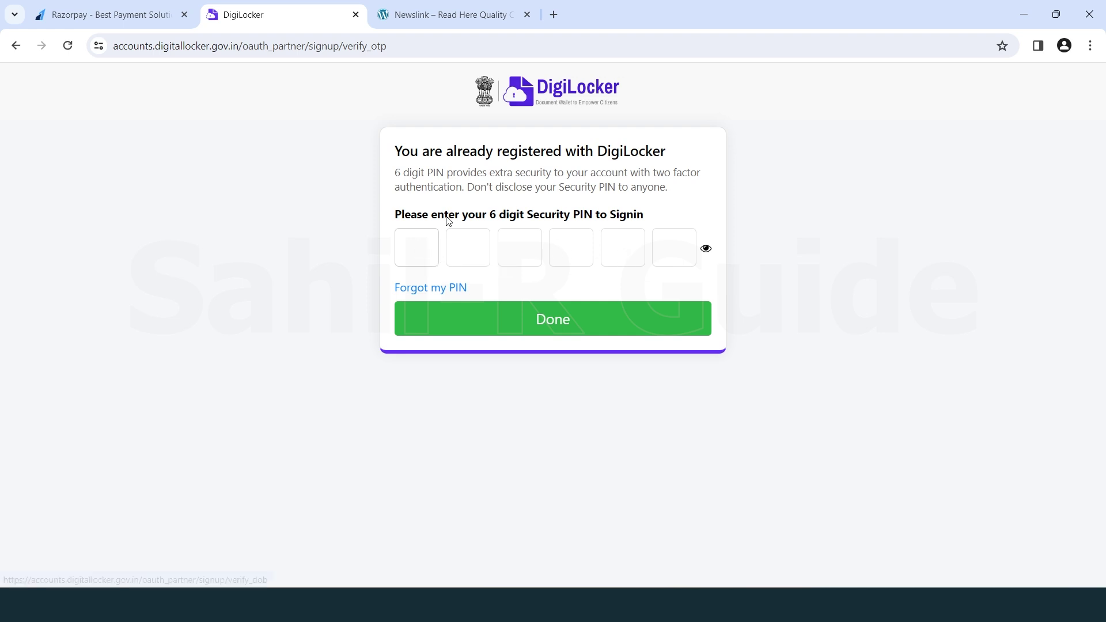
key("ctrl+v")
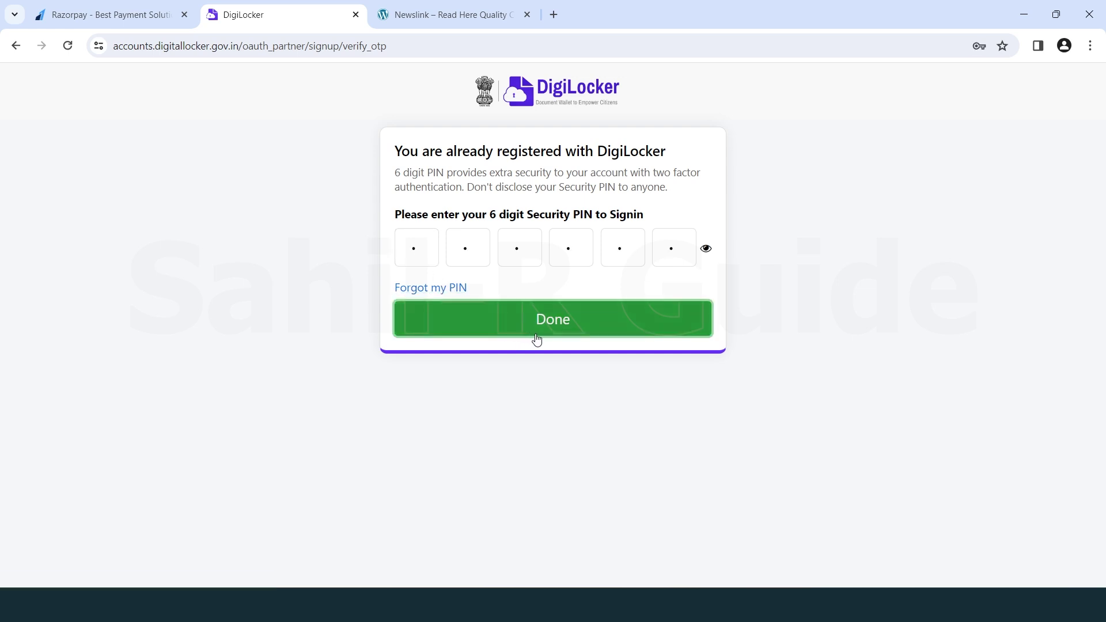
right_click(572, 319)
left_click(532, 327)
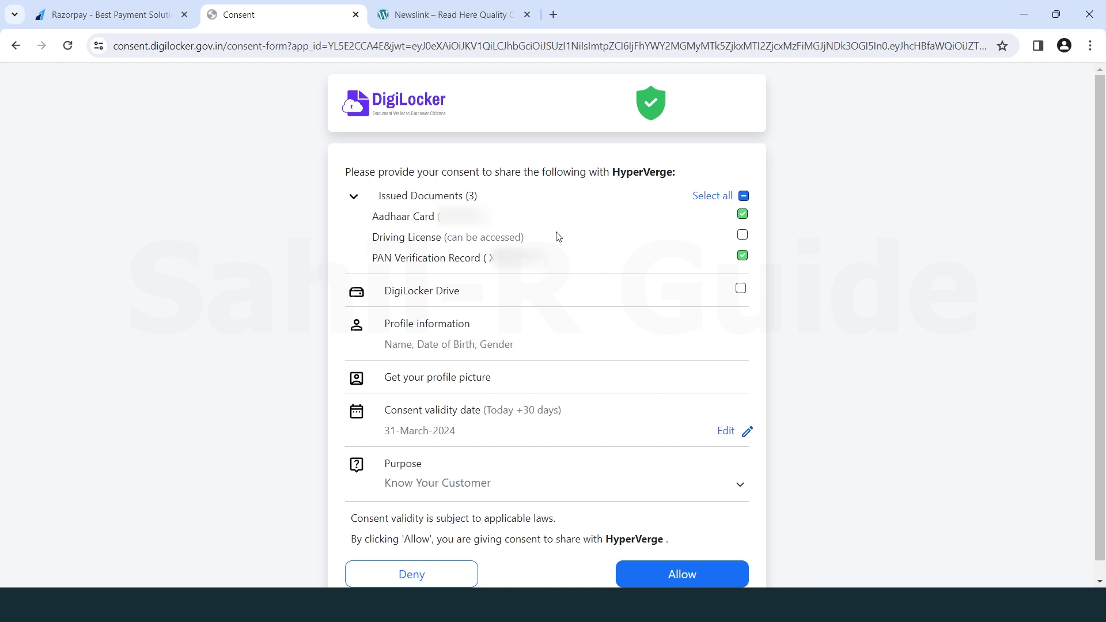
left_click(673, 576)
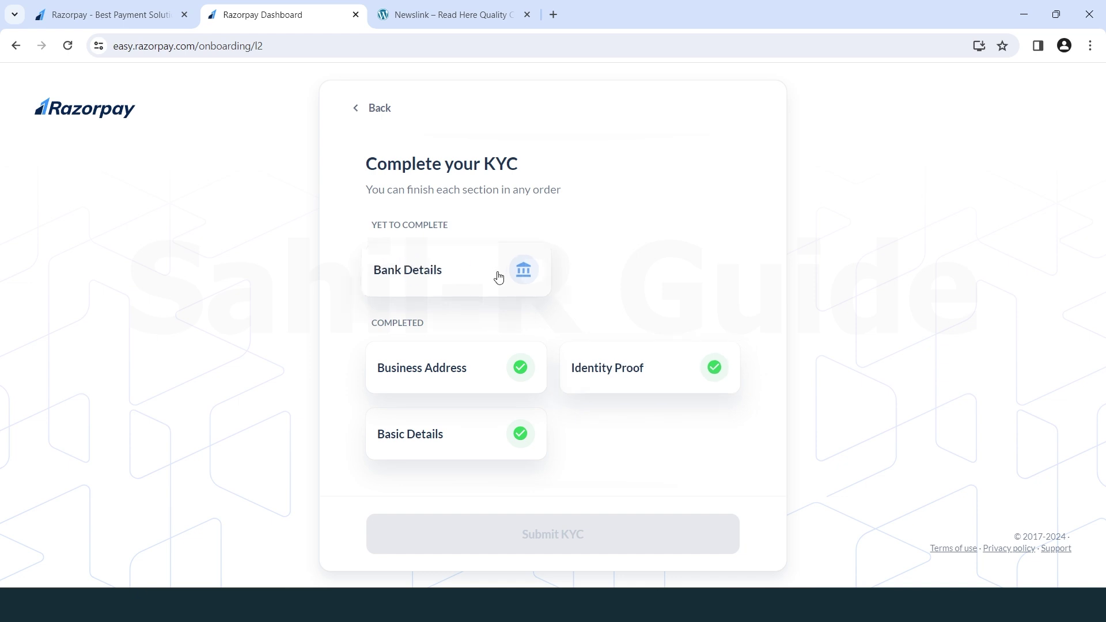
- Save the bank account details so all four KYC sections are complete, then submit the KYC
left_click(454, 274)
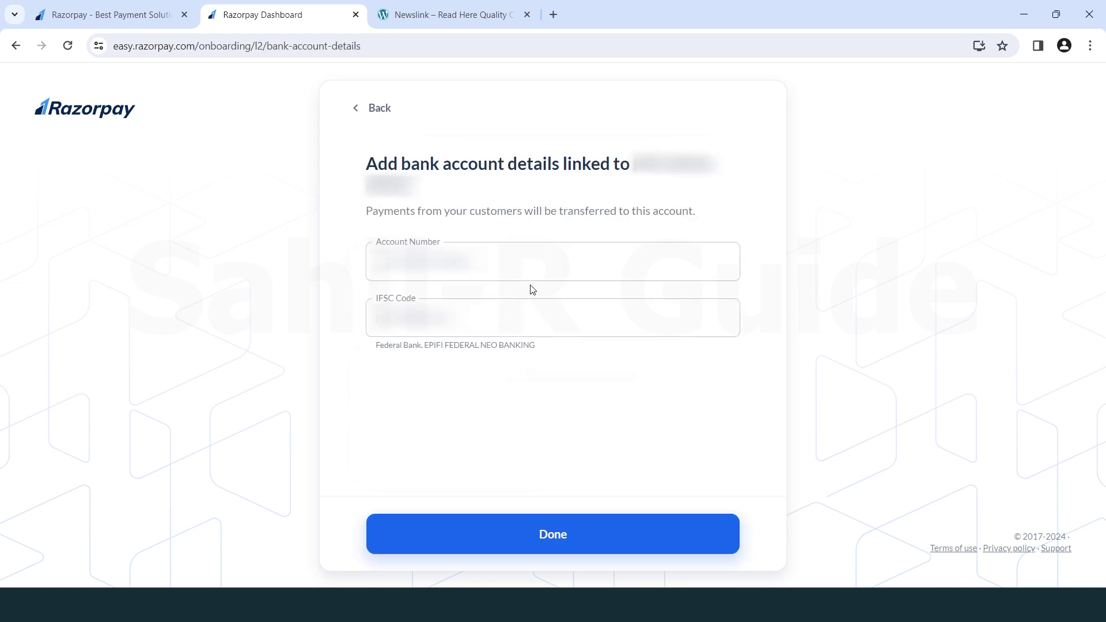
left_click(538, 552)
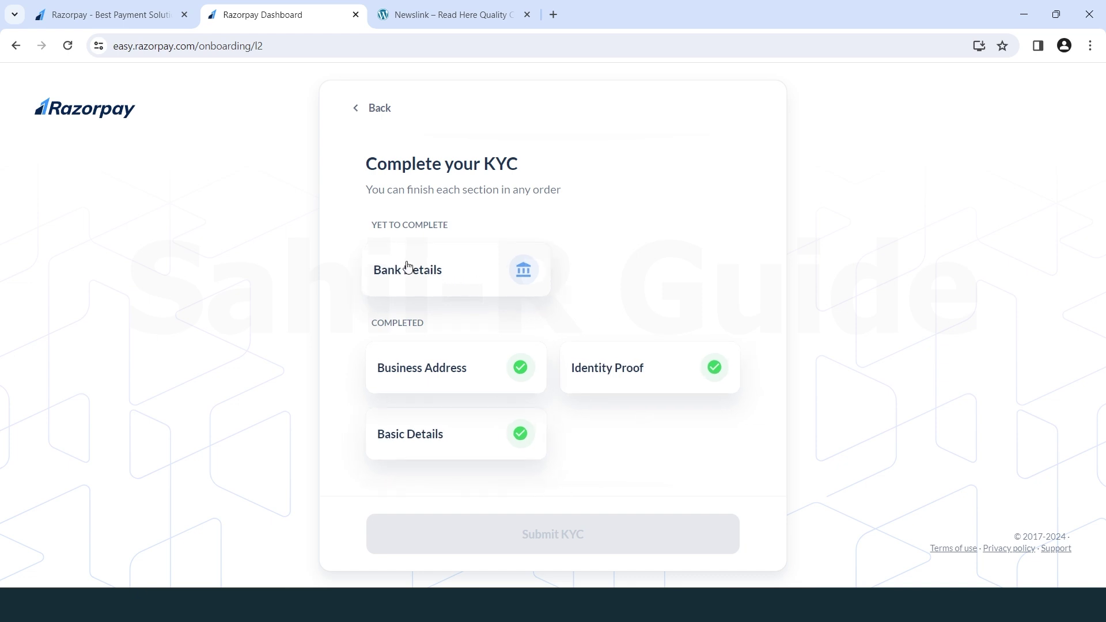
left_click(462, 279)
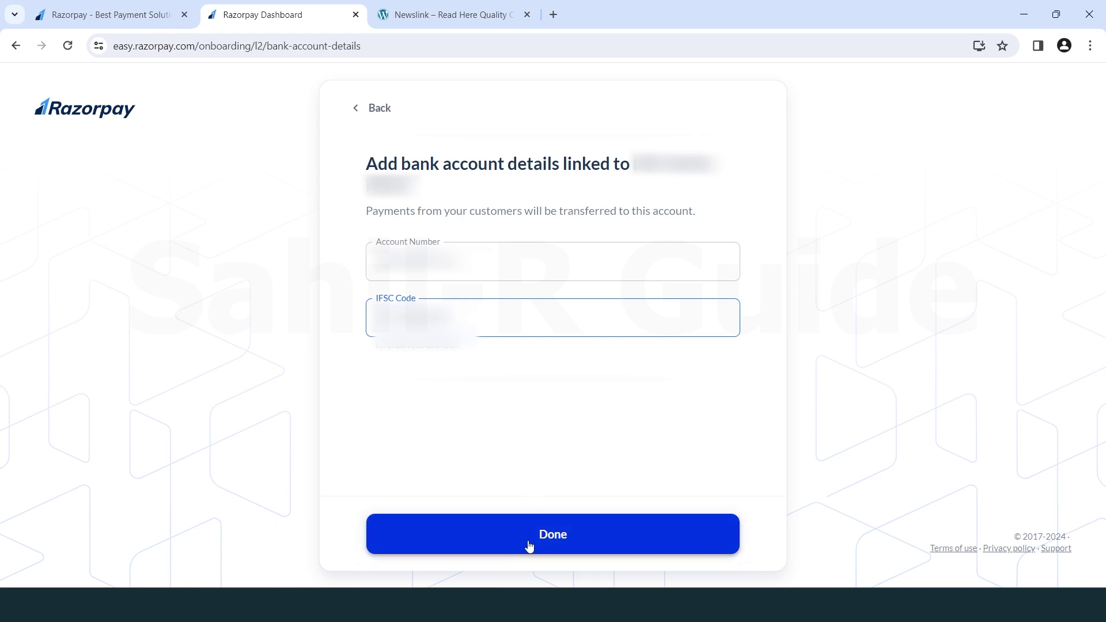
left_click(547, 540)
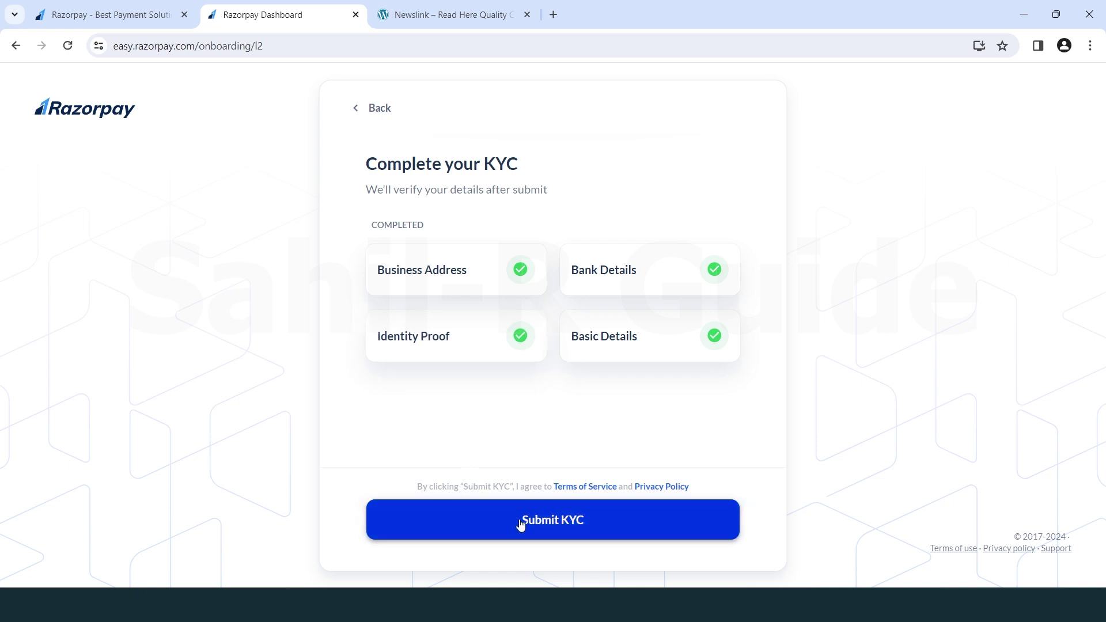
left_click(585, 527)
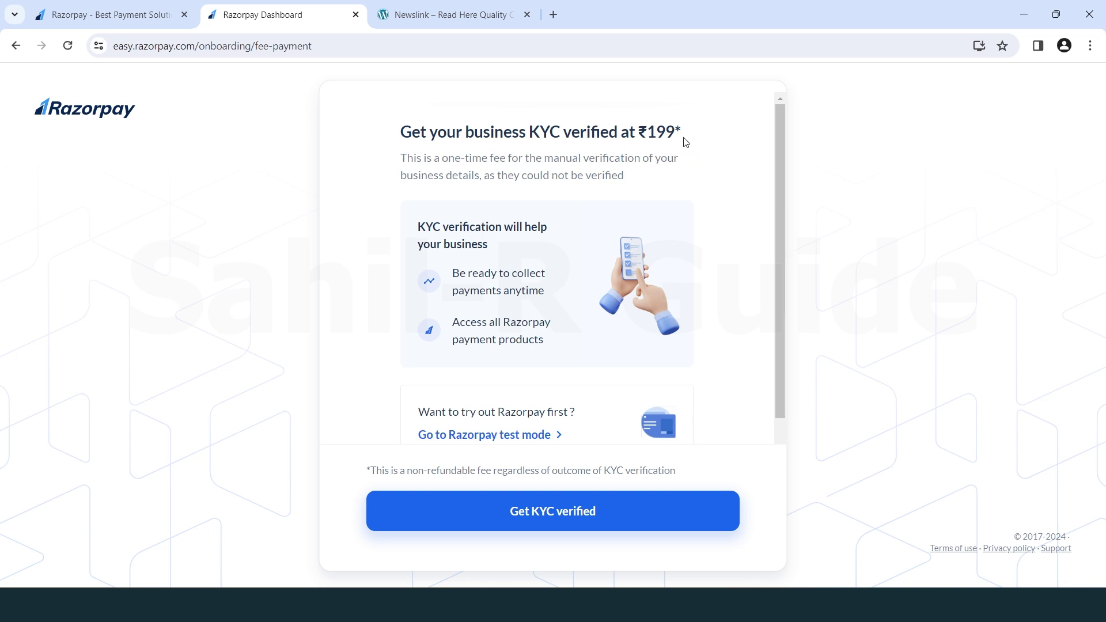
- Open Razorpay's pricing page in the razorpay.com website tab
left_click(115, 13)
left_click(632, 133)
- Try paying the ₹199 fee by UPI QR code, then by a UPI ID
left_click(633, 514)
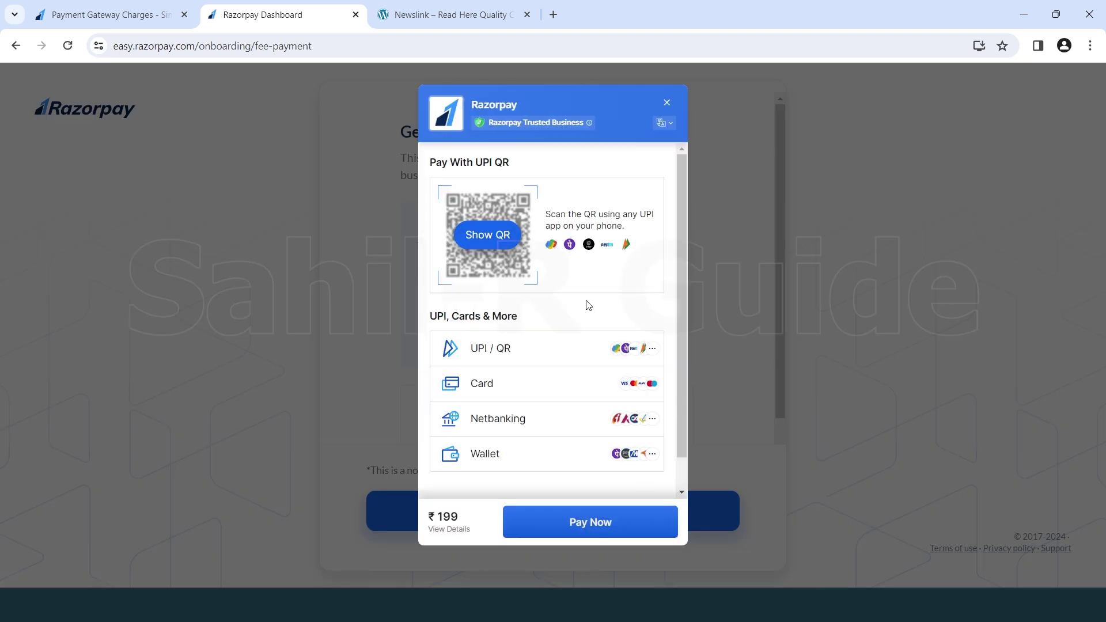
left_click(487, 236)
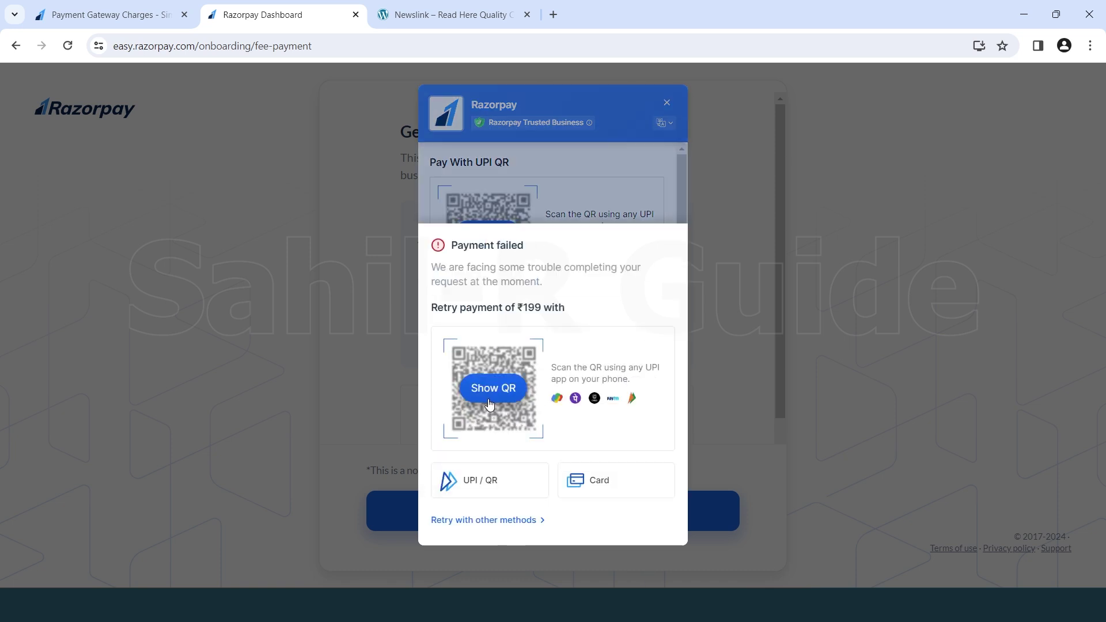
left_click(492, 395)
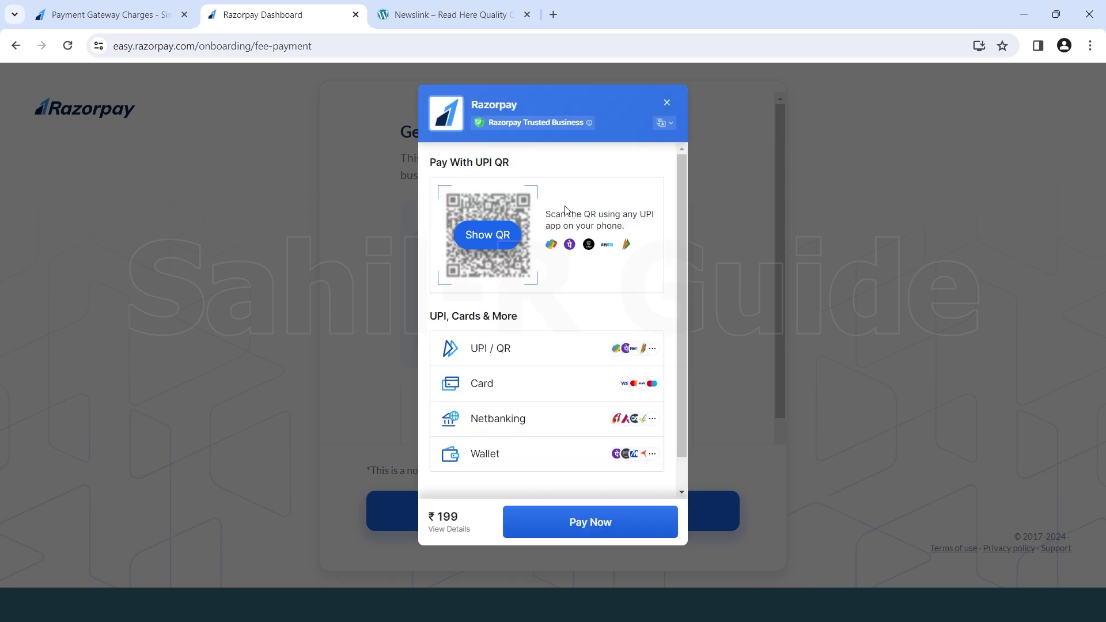
left_click(494, 355)
left_click(485, 297)
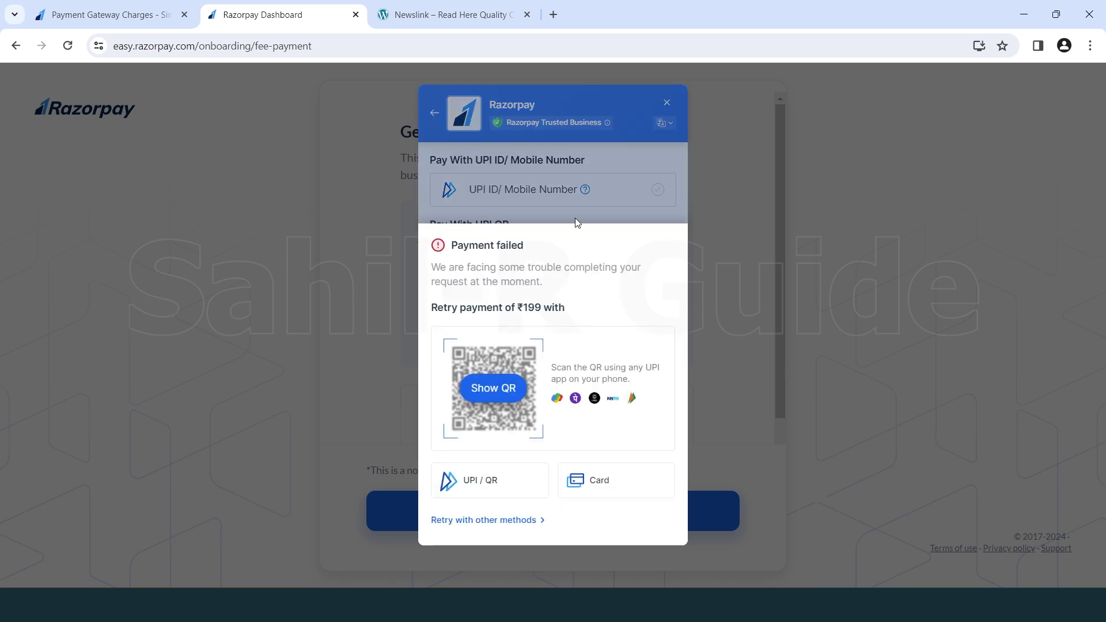
left_click(575, 217)
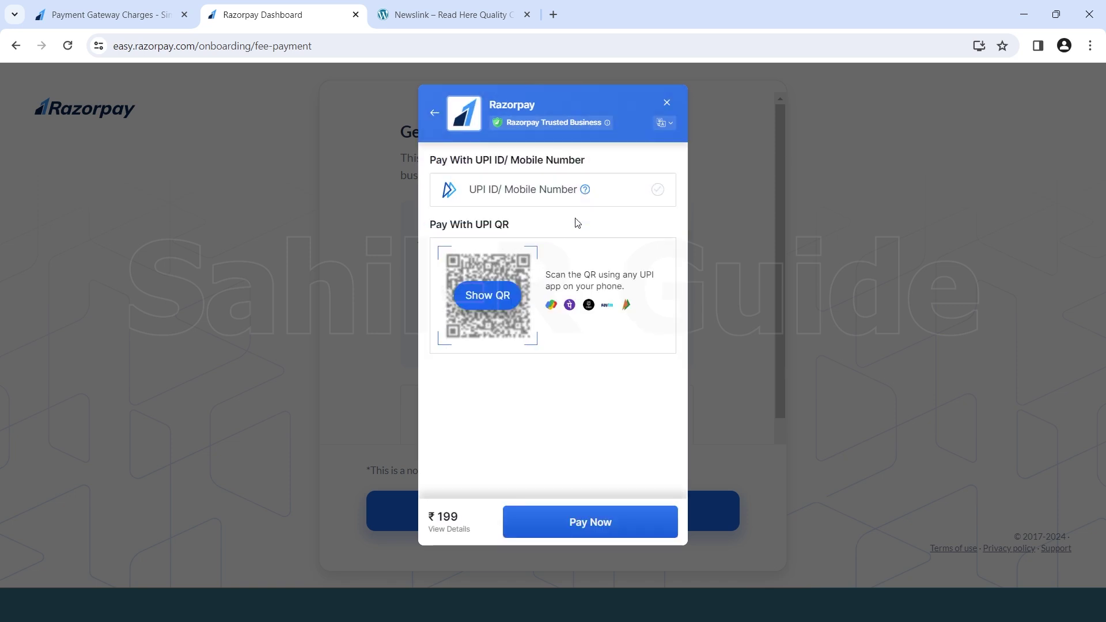
left_click(530, 190)
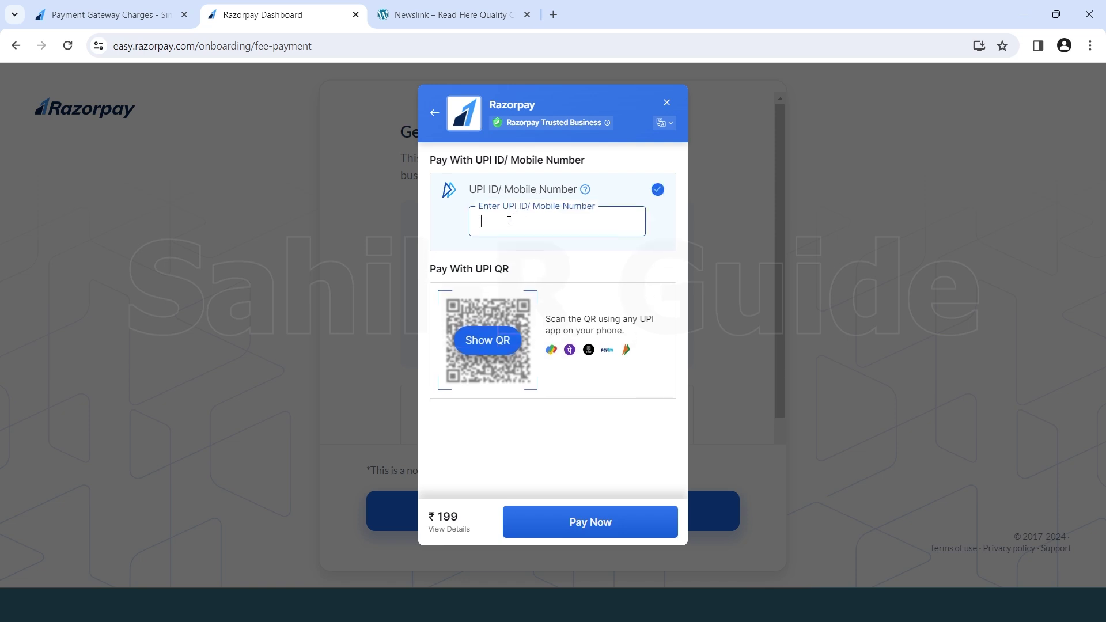
key("ctrl+v")
left_click(580, 522)
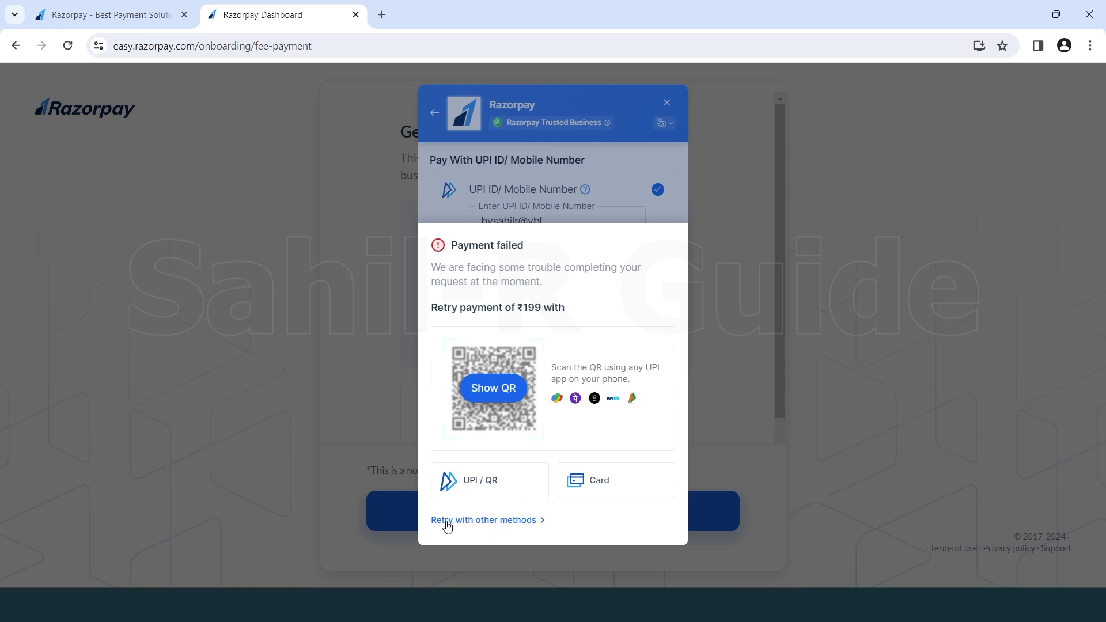
- Switch to card payment and pay the ₹199 fee by Visa card, saving the card
left_click(468, 520)
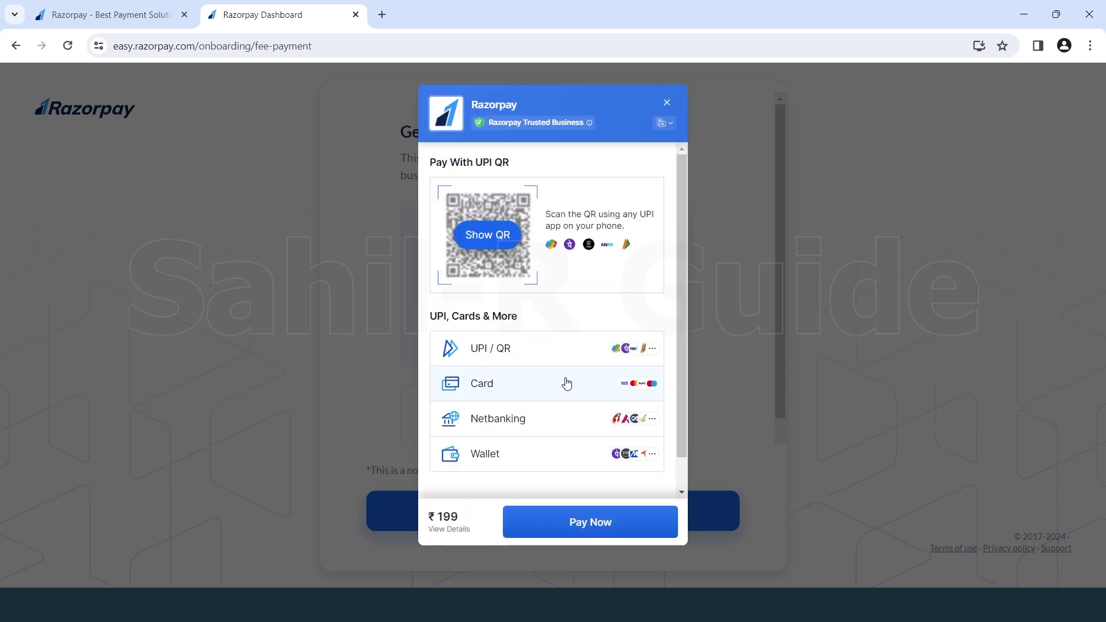
left_click(617, 381)
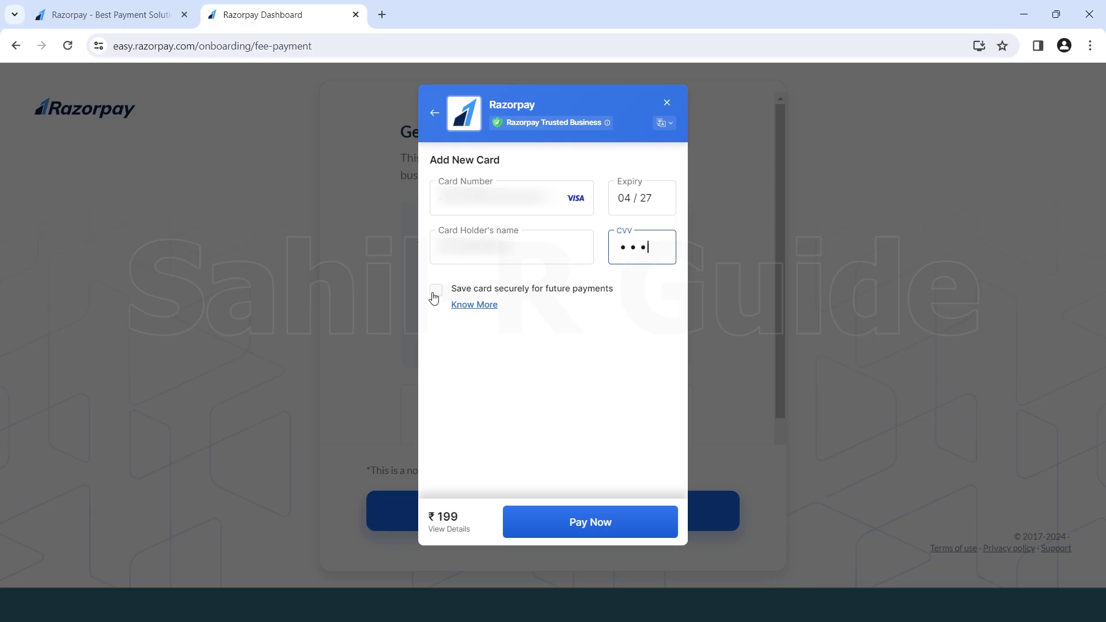
left_click(436, 291)
left_click(594, 527)
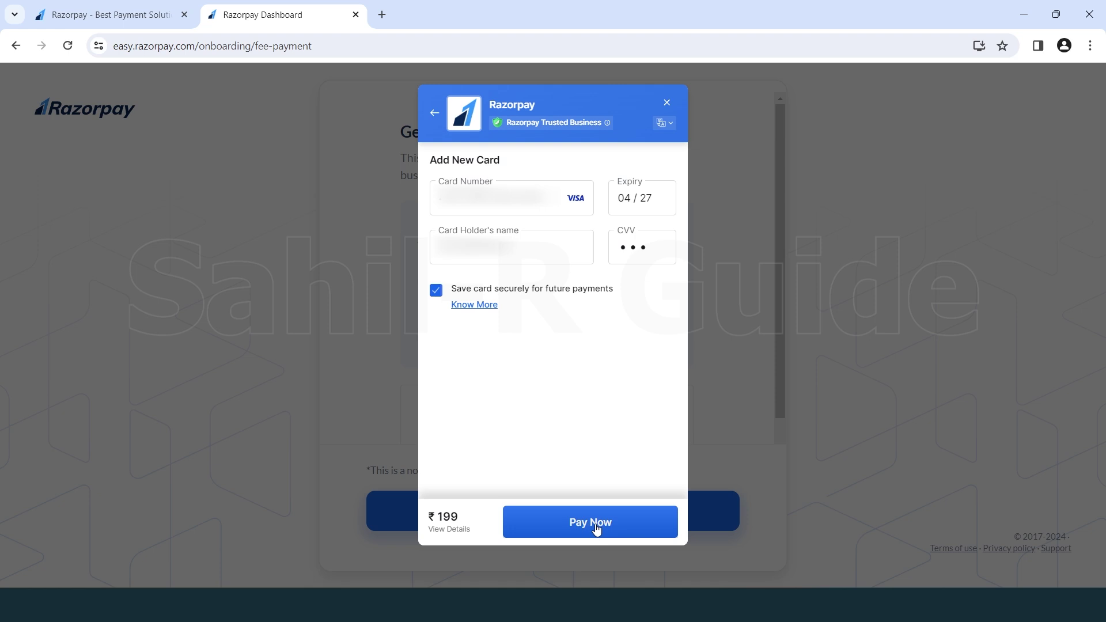
- Enter the mobile verification OTP and the bank's payment OTP to complete the payment
left_click(578, 261)
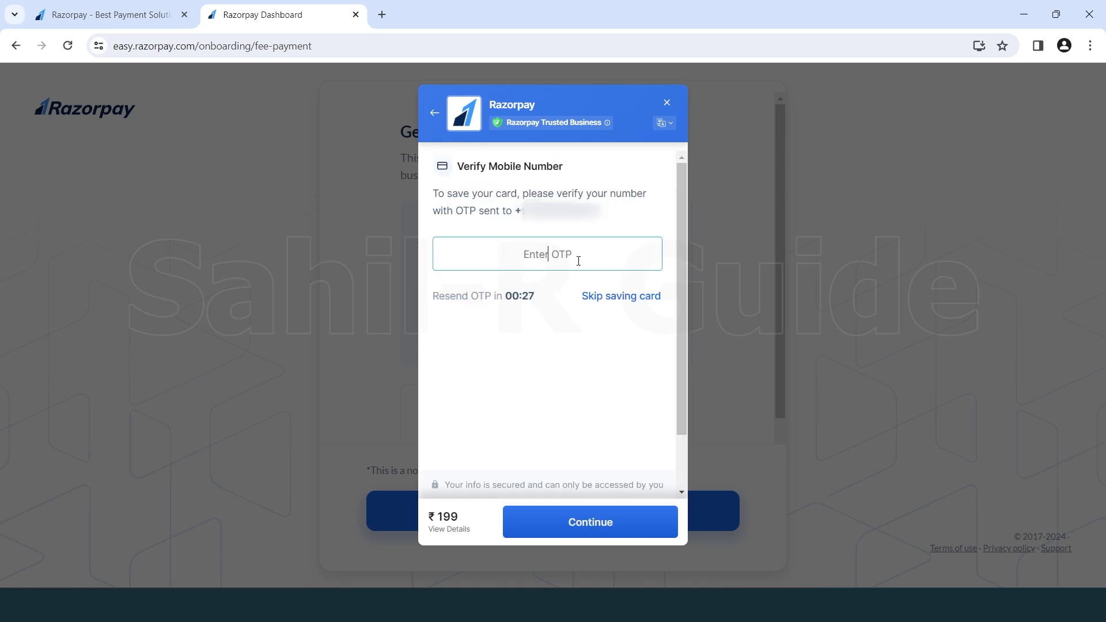
left_click(557, 523)
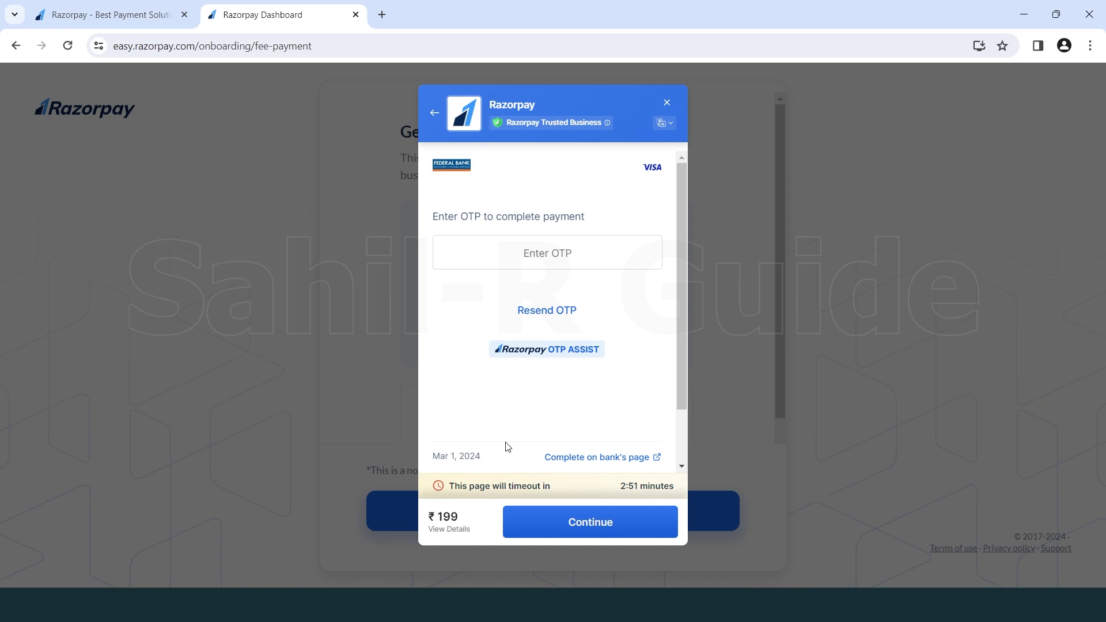
left_click(565, 255)
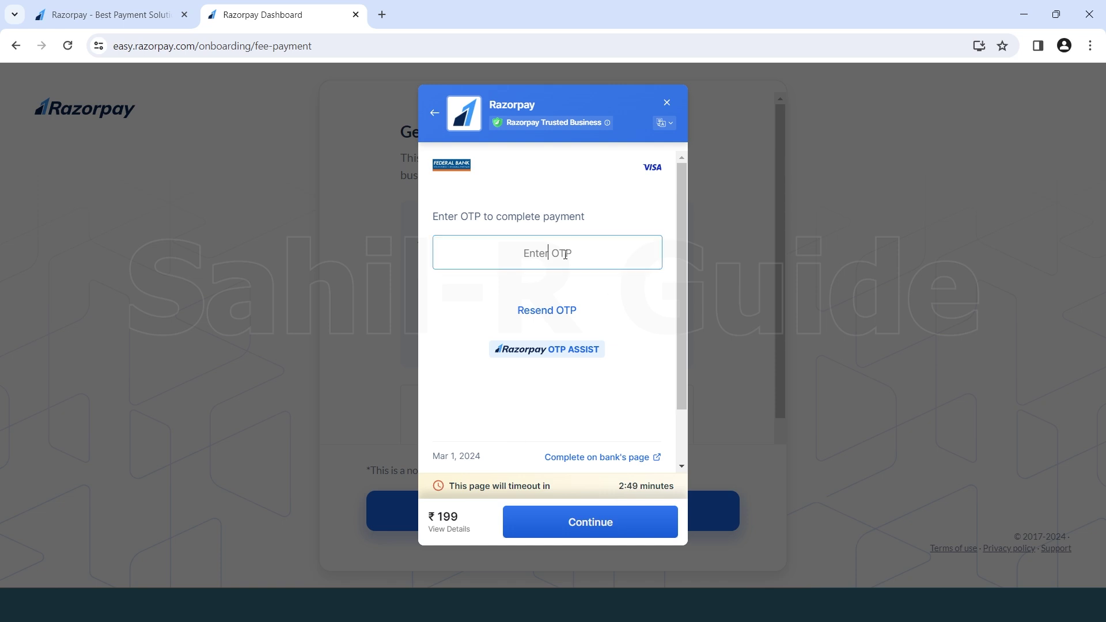
key("ctrl+v")
left_click(563, 526)
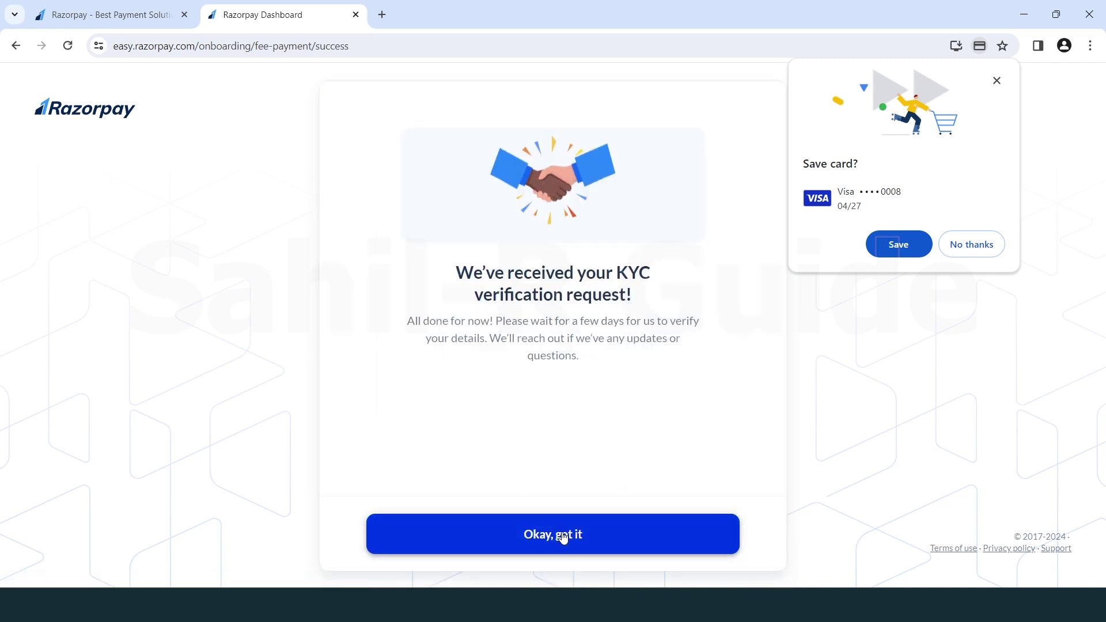
- Dismiss the KYC confirmation to reach the dashboard and decline Chrome's offer to save the card
left_click(595, 535)
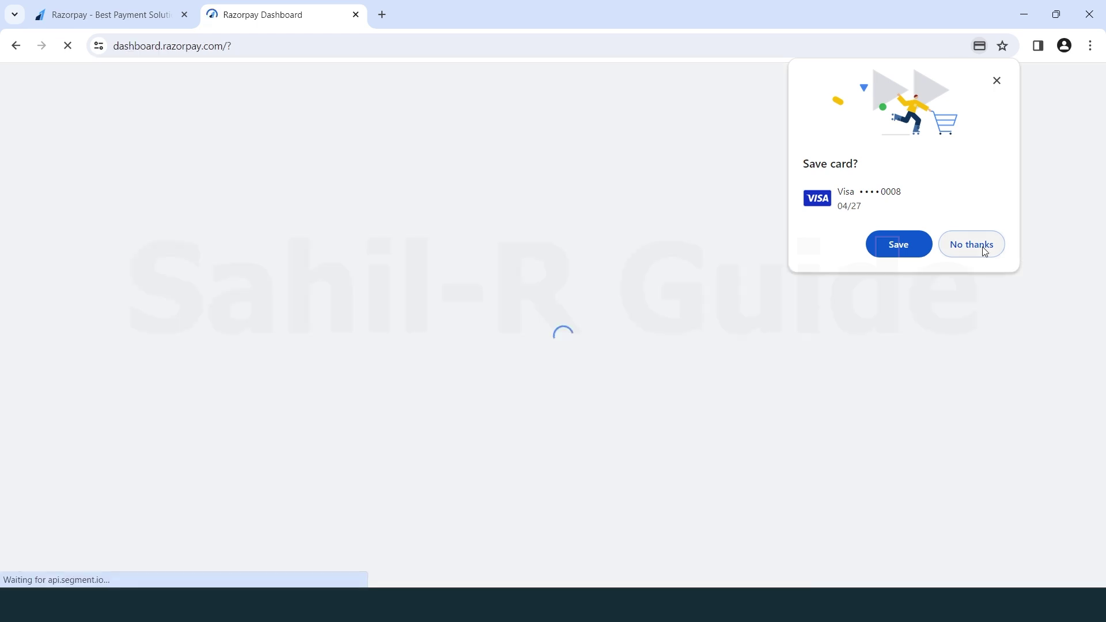
left_click(982, 248)
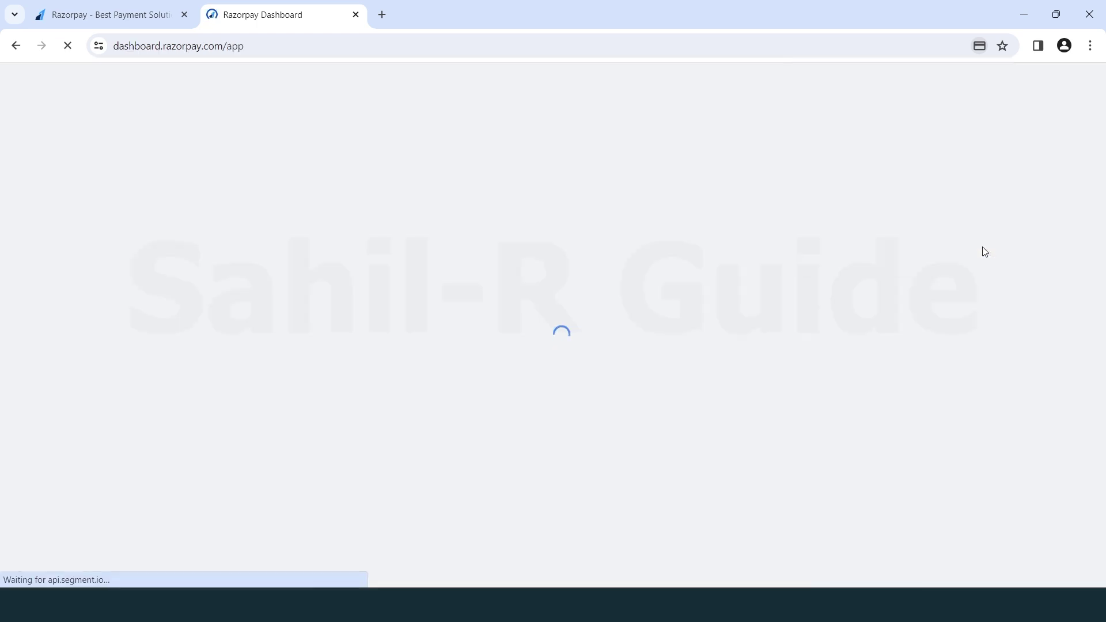